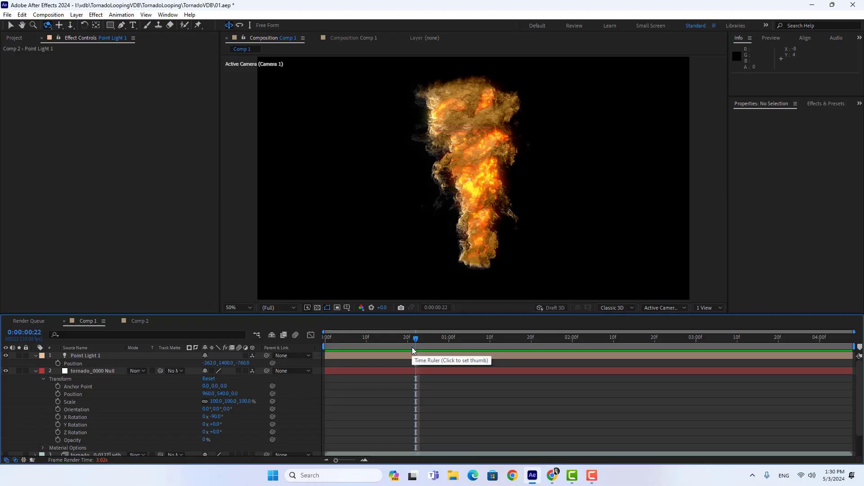
# Step: Create Comp 3 at 1920×1080, 30 fps, then start a new solid layer
pyautogui.hotkey('ctrl', 'n')
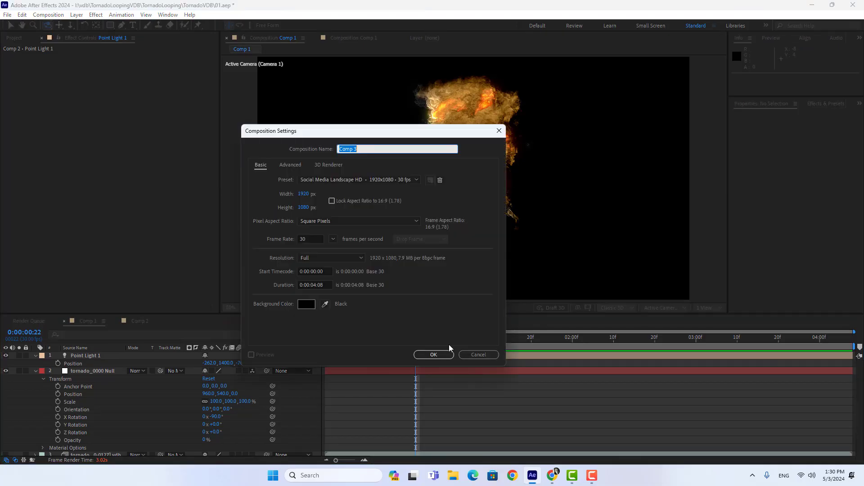
pyautogui.click(436, 355)
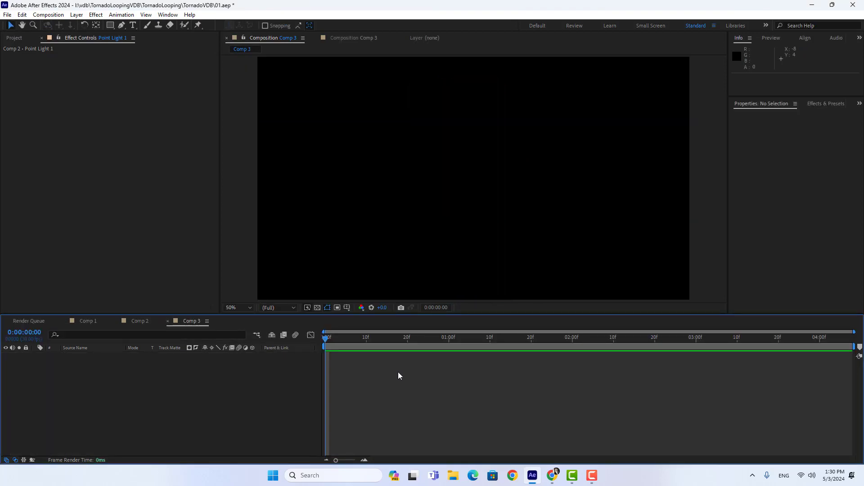
pyautogui.hotkey('ctrl', 'y')
# Step: Add the full-frame black solid layer, Black Solid 6, to Comp 3
pyautogui.click(532, 320)
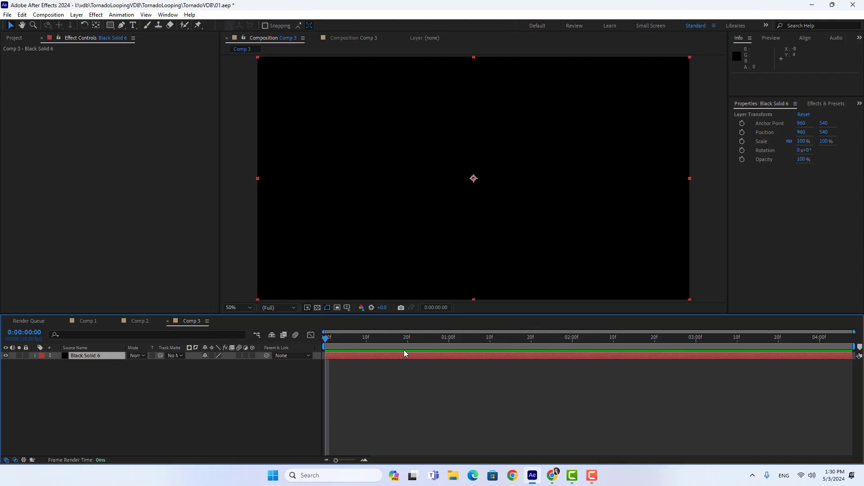
pyautogui.rightClick(385, 354)
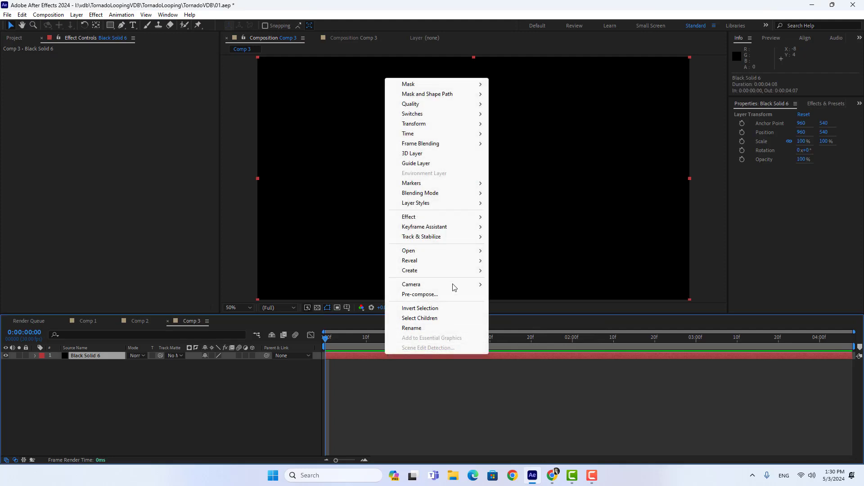
pyautogui.click(358, 357)
# Step: Search effects for 'vol', then bring up the HeliumX website in Chrome
pyautogui.hotkey('ctrl', 'space')
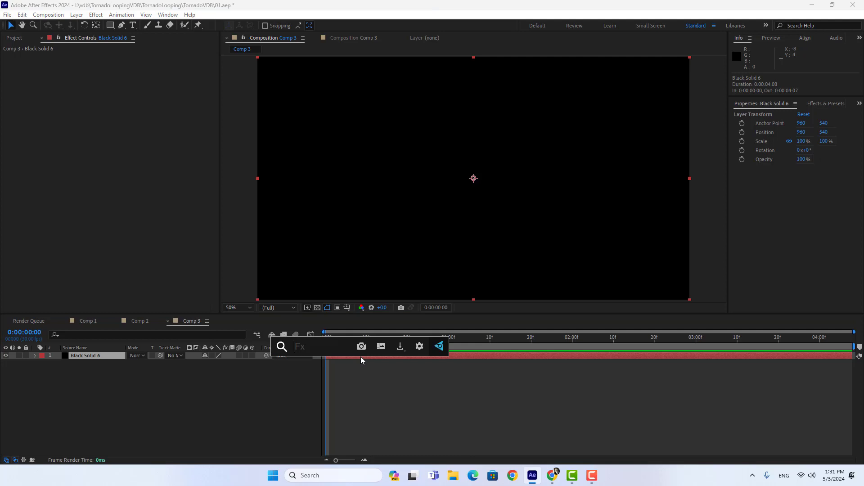
pyautogui.write('vol')
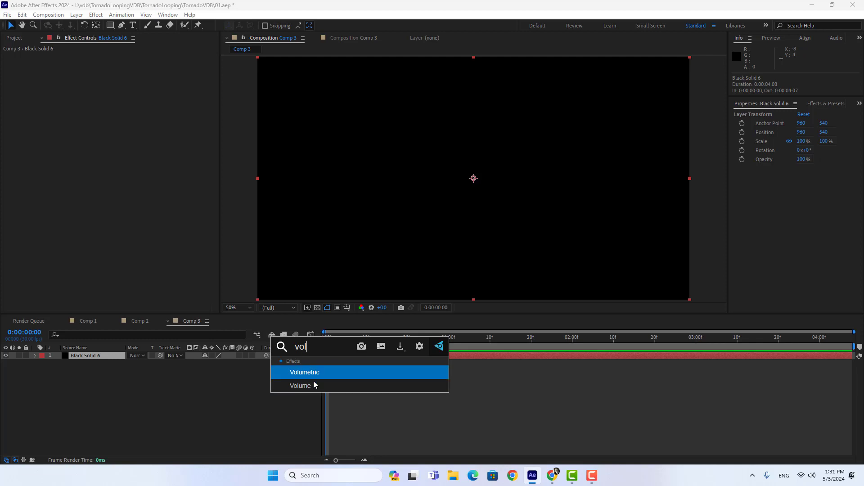
pyautogui.click(550, 476)
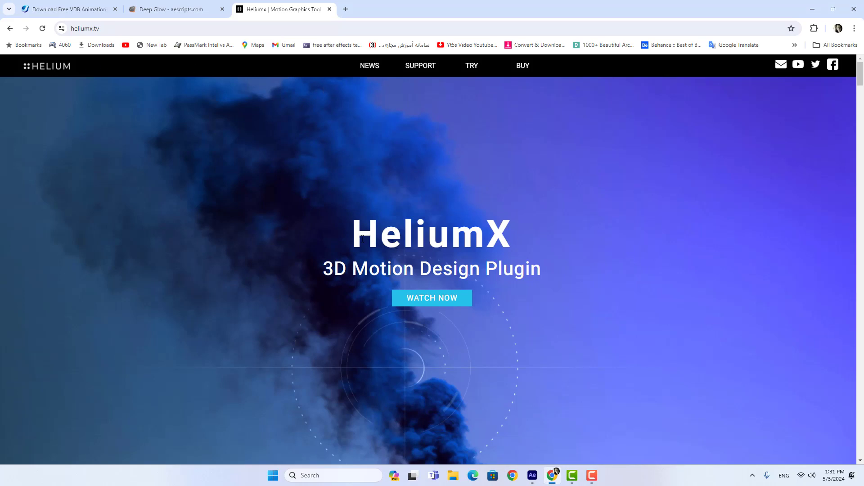
# Step: Browse JangaFX's free VDB animations list and return to the Tornado Looping (1.7 GB, 200 frames) entry
pyautogui.moveTo(356, 233); pyautogui.dragTo(513, 237)
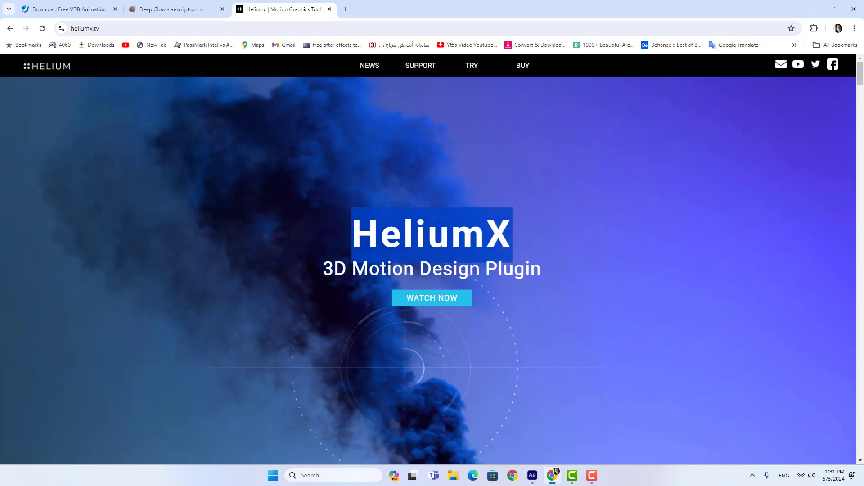
pyautogui.click(72, 10)
pyautogui.scroll(4, 388, 230)
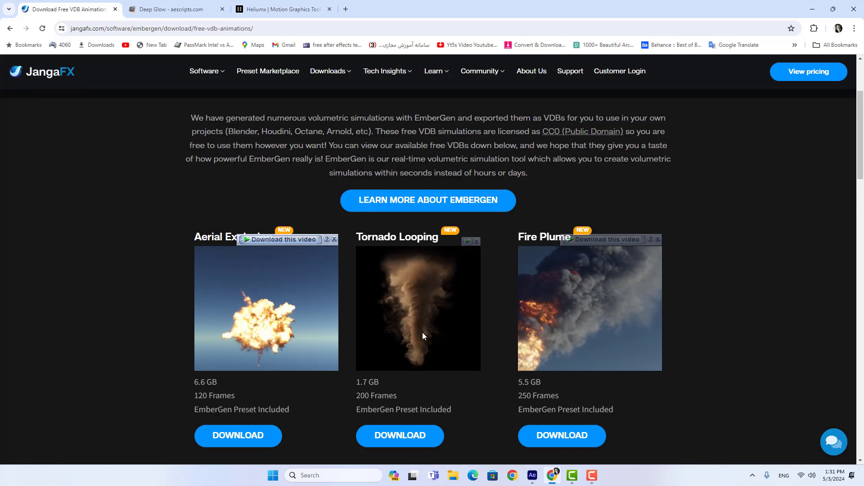
pyautogui.scroll(2, 422, 332)
pyautogui.scroll(-3, 507, 353)
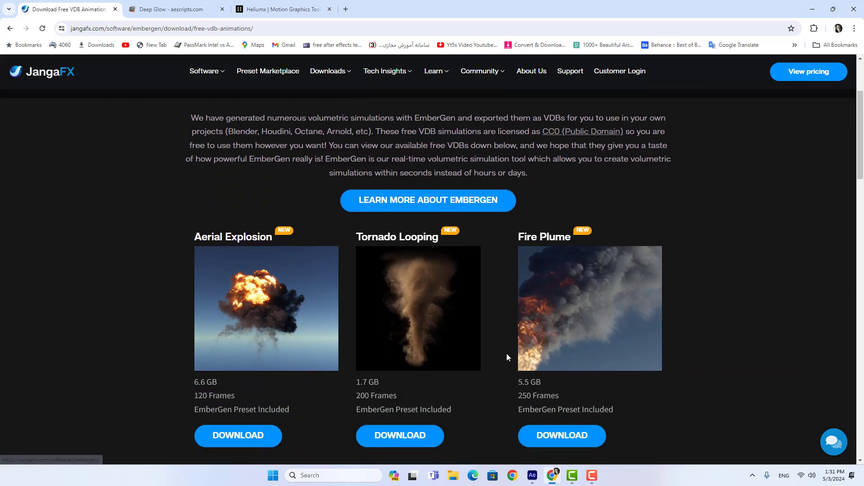
pyautogui.scroll(-5, 502, 345)
pyautogui.scroll(-2, 483, 311)
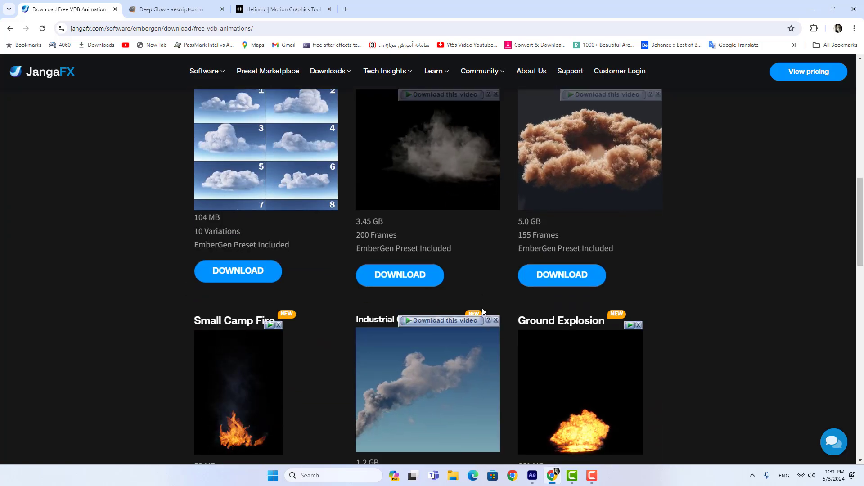
pyautogui.scroll(-2, 483, 310)
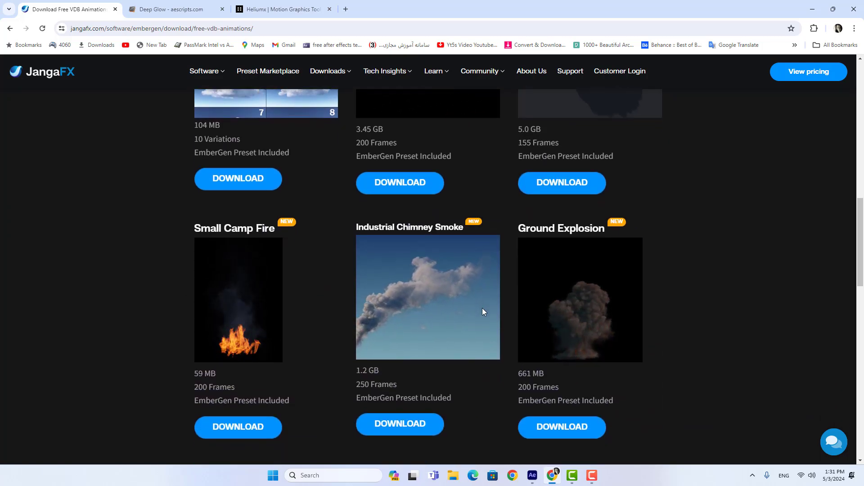
pyautogui.scroll(-3, 483, 311)
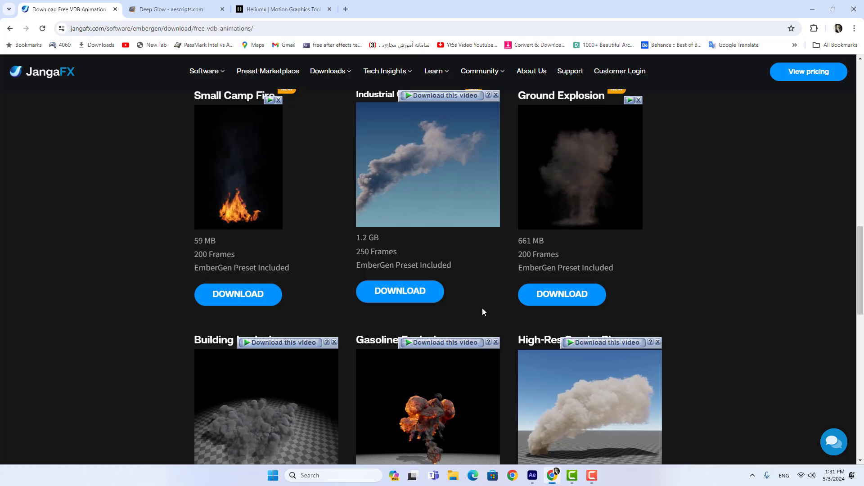
pyautogui.scroll(5, 483, 311)
pyautogui.scroll(5, 482, 310)
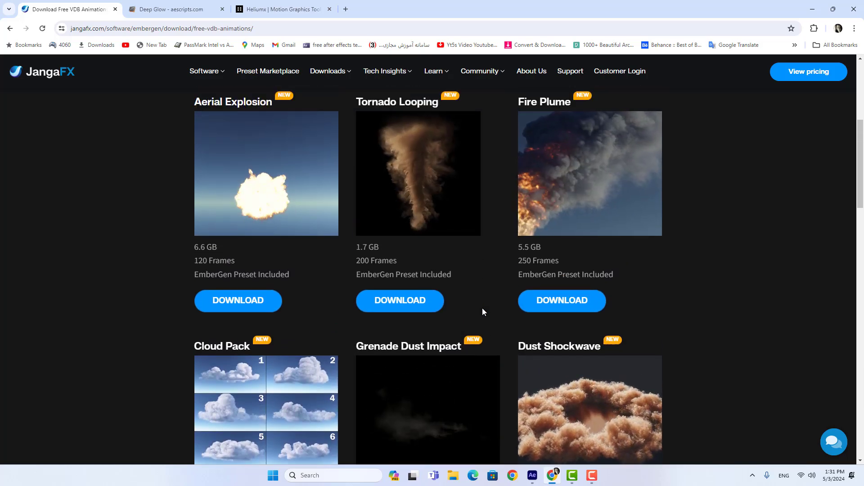
pyautogui.scroll(4, 483, 310)
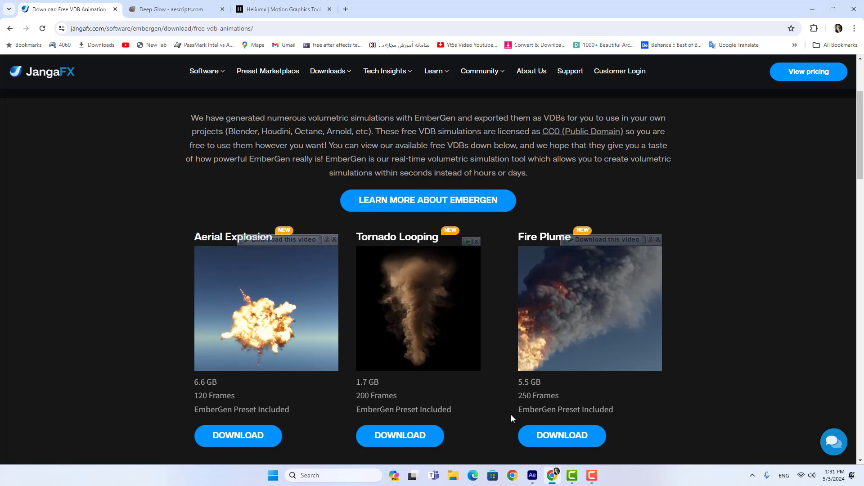
pyautogui.moveTo(533, 480)
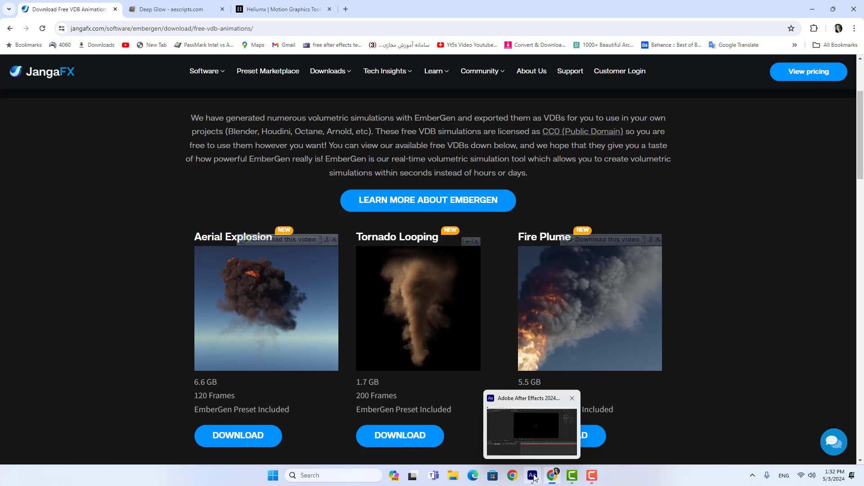
# Step: Glance over the HeliumX and Deep Glow plugin pages, then return to After Effects
pyautogui.click(273, 9)
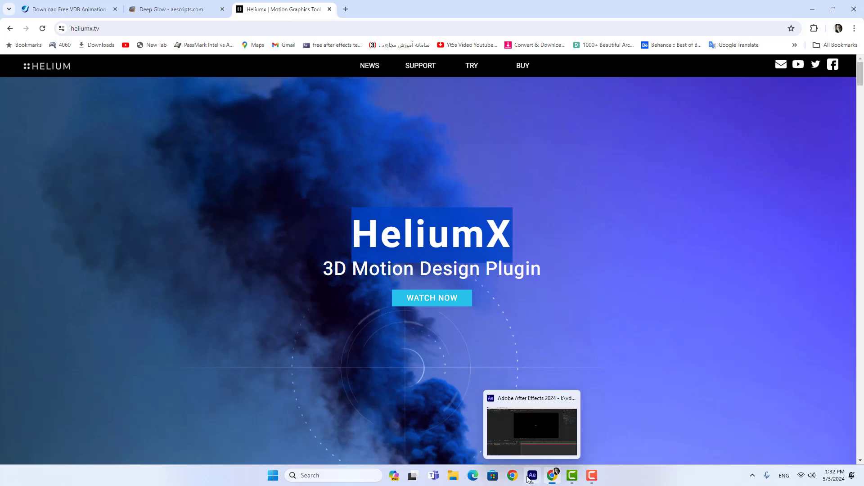
pyautogui.click(158, 12)
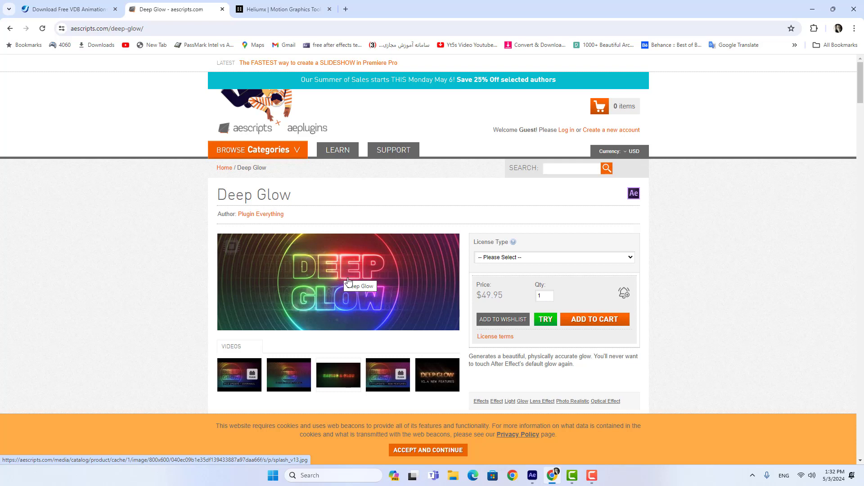
pyautogui.click(531, 480)
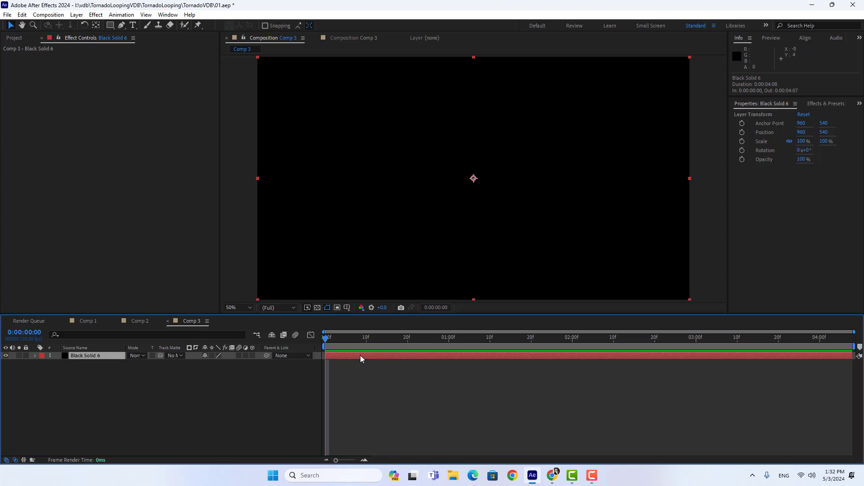
# Step: Reselect Black Solid 6 and search effects for 'vo' to list Volumetric and Volume
pyautogui.click(390, 385)
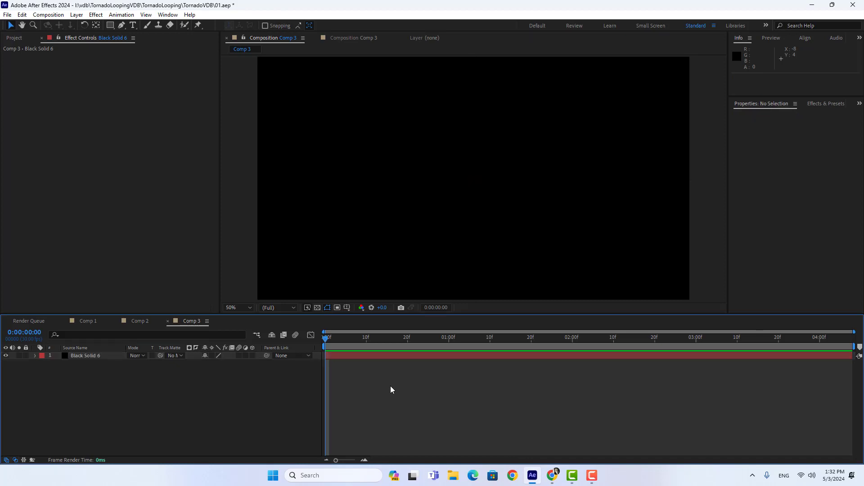
pyautogui.click(383, 355)
pyautogui.hotkey('ctrl', 'space')
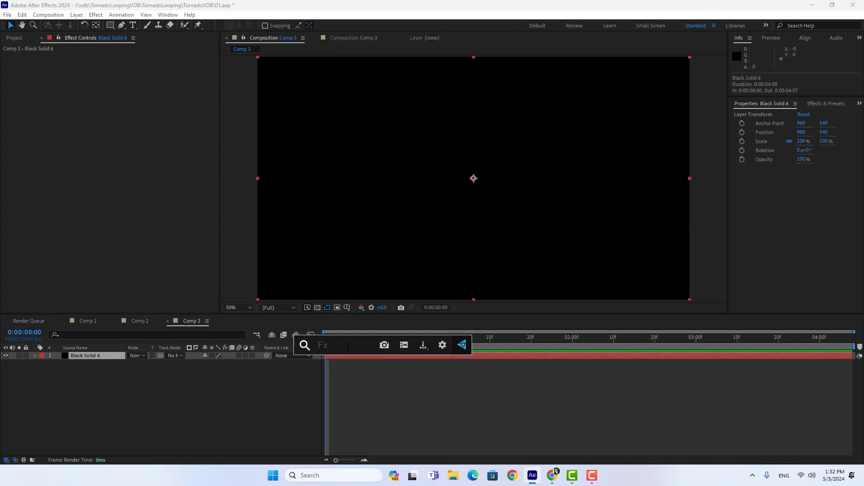
pyautogui.write('vol')
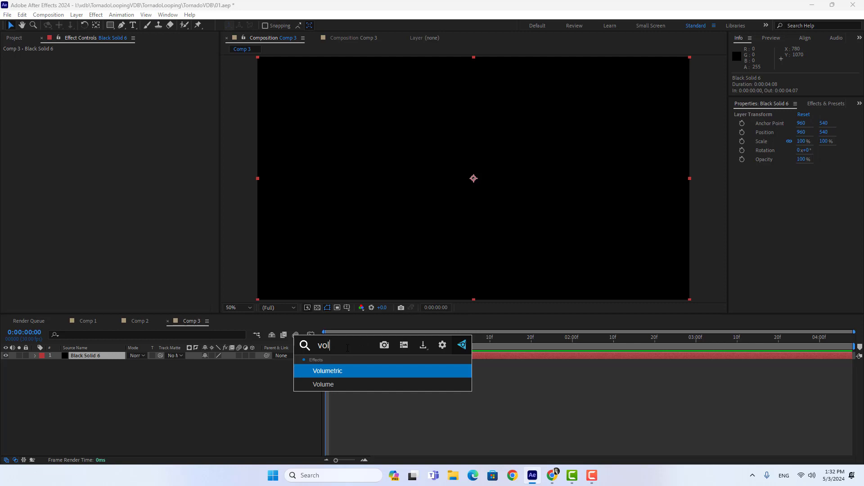
pyautogui.click(349, 370)
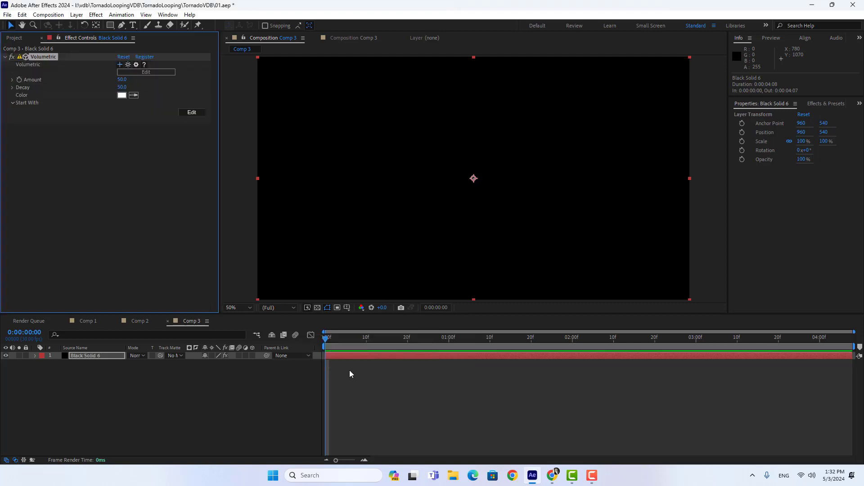
pyautogui.click(137, 73)
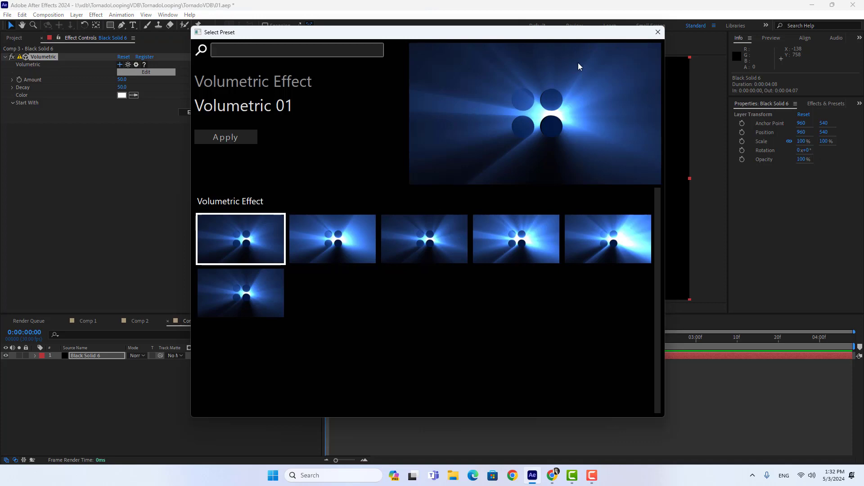
pyautogui.click(658, 33)
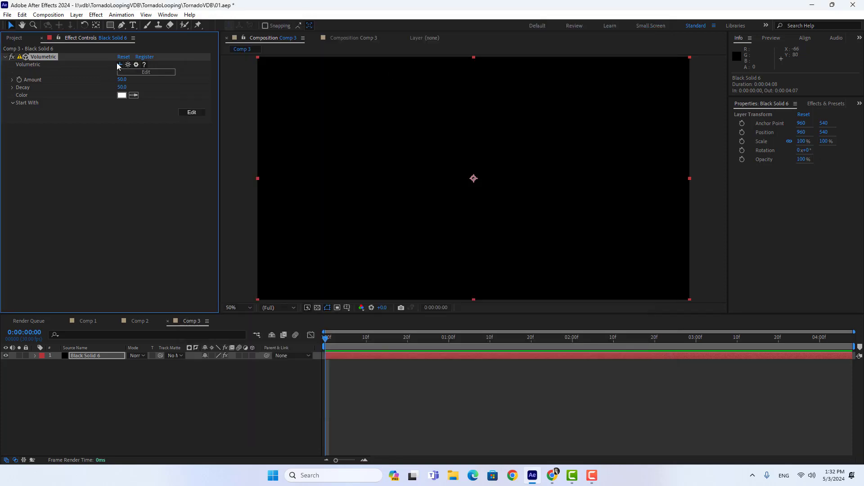
pyautogui.click(120, 64)
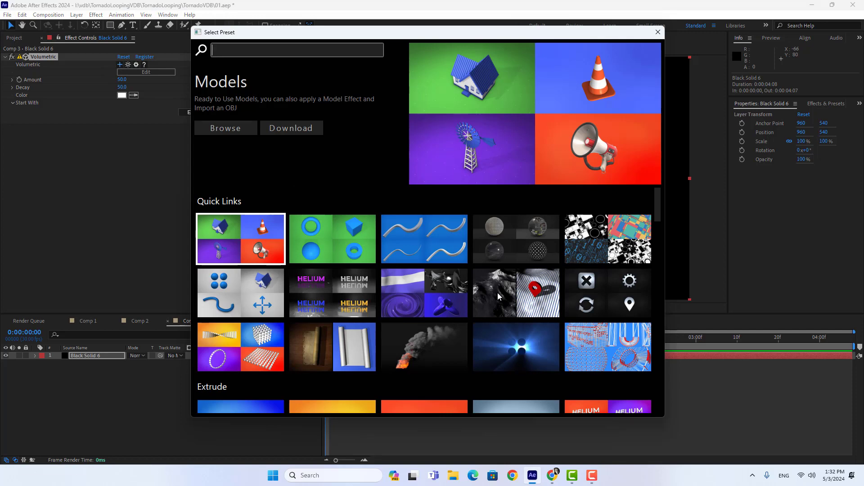
pyautogui.scroll(-2, 498, 292)
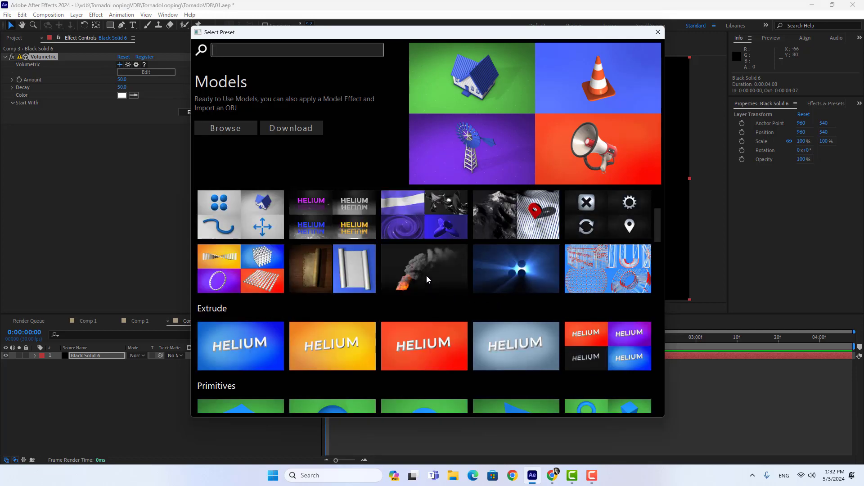
pyautogui.scroll(2, 426, 275)
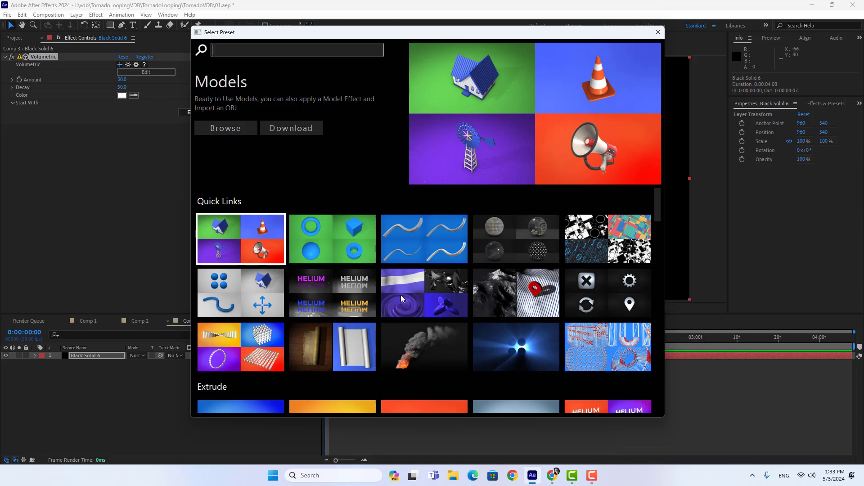
pyautogui.scroll(-5, 388, 298)
pyautogui.scroll(-5, 388, 299)
pyautogui.scroll(-5, 388, 298)
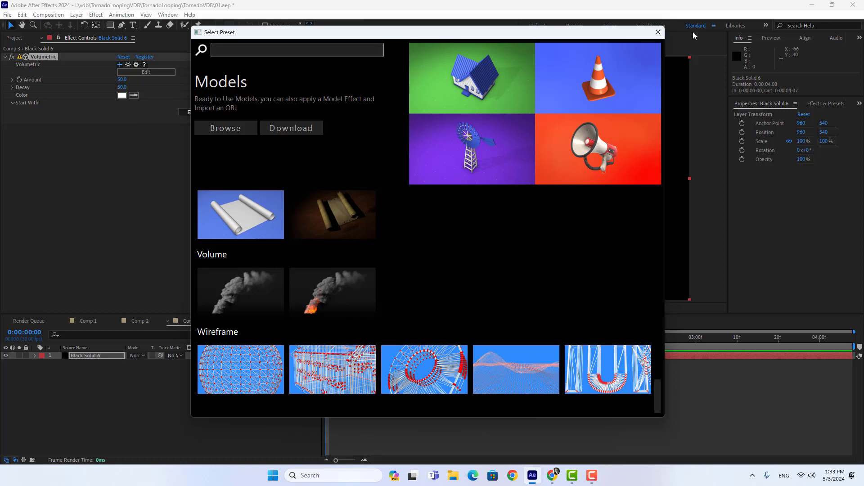
pyautogui.click(658, 32)
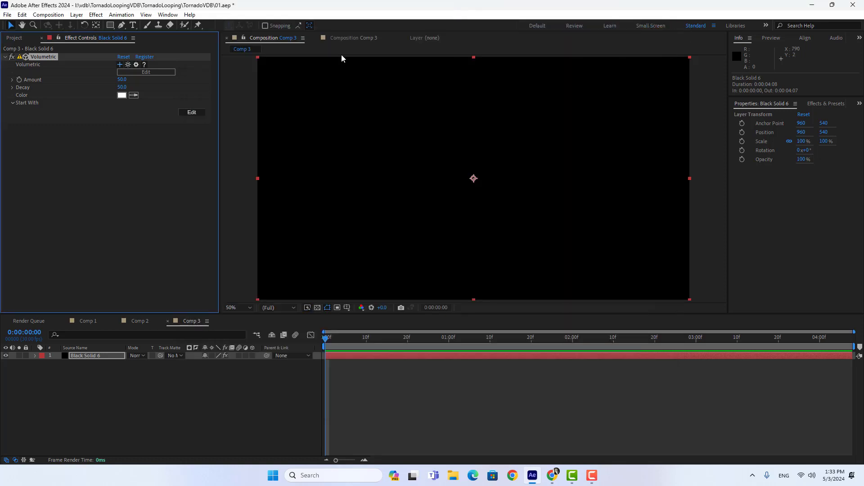
pyautogui.click(49, 56)
# Step: Delete Volumetric, apply Volume found by 'vo', and open the Import Volume window
pyautogui.press('Delete')
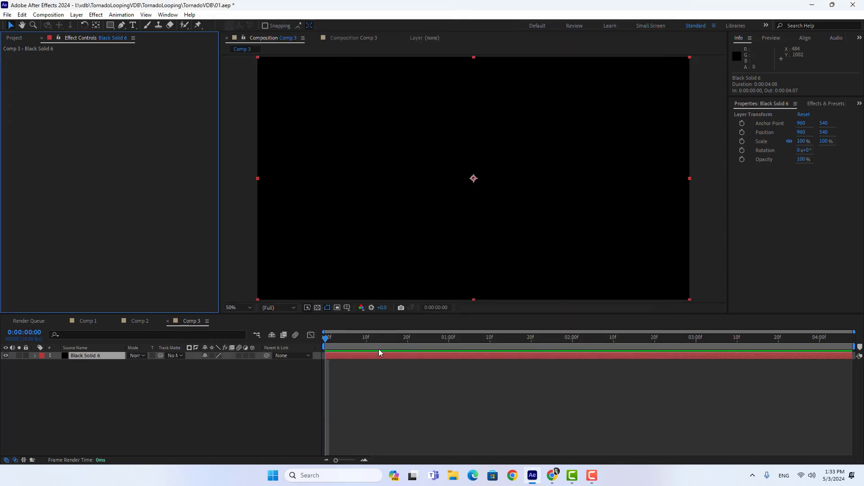
pyautogui.click(379, 353)
pyautogui.hotkey('ctrl', 'space')
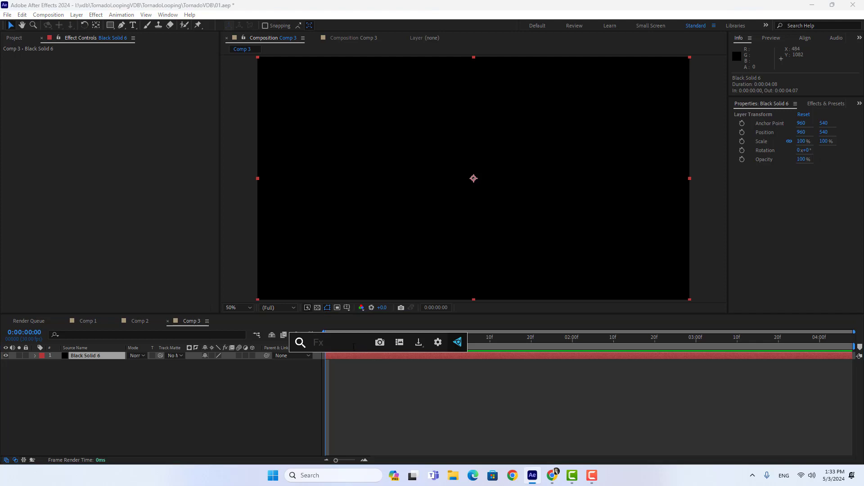
pyautogui.write('vol')
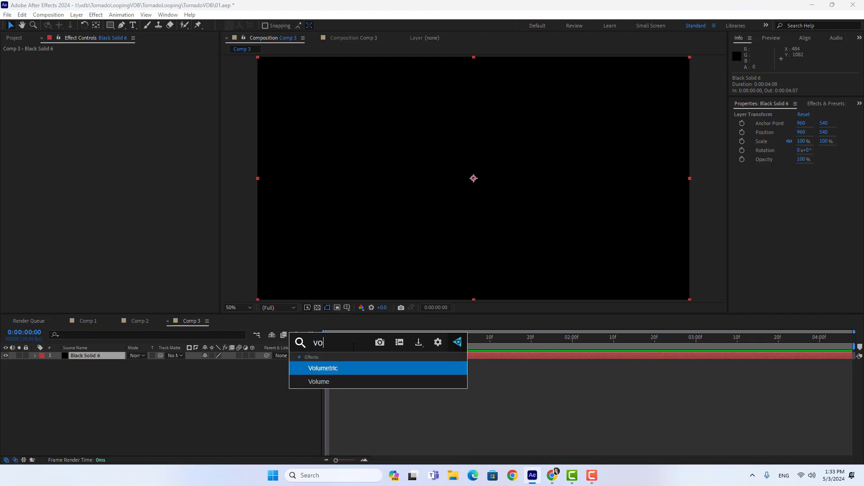
pyautogui.click(332, 386)
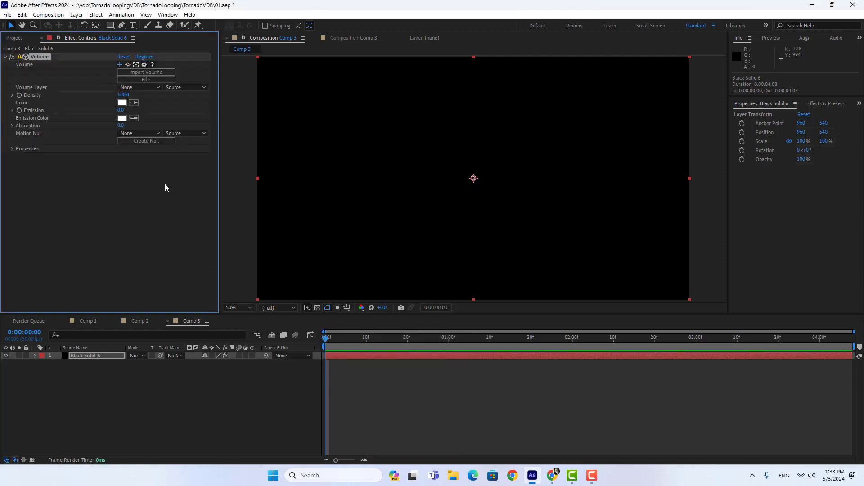
pyautogui.click(152, 73)
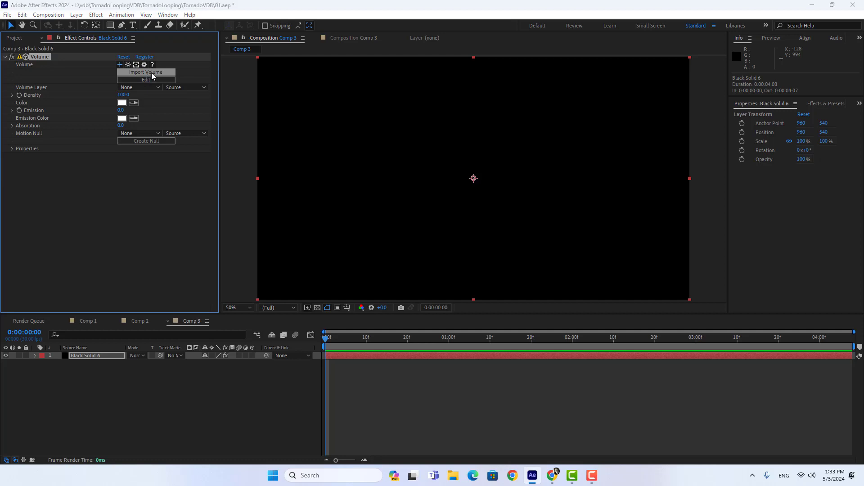
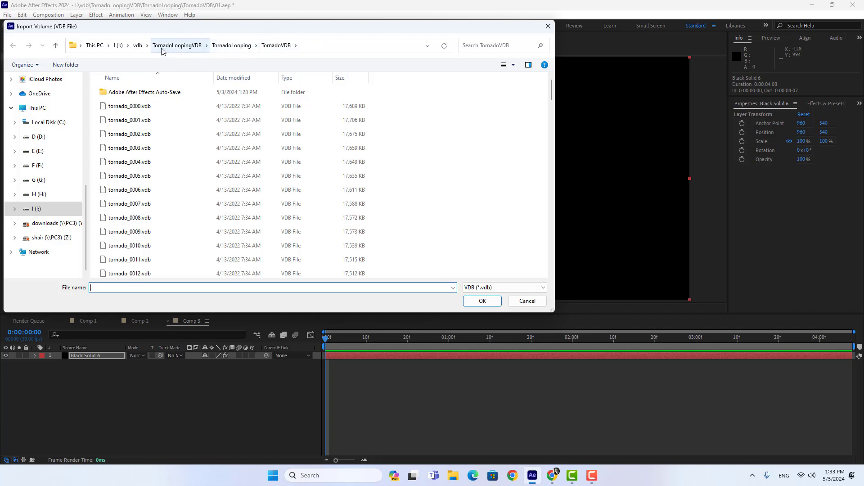
# Step: Import the tornado_0000.vdb sequence into Comp 3 and select the tornado_0000 Null layer
pyautogui.click(141, 110)
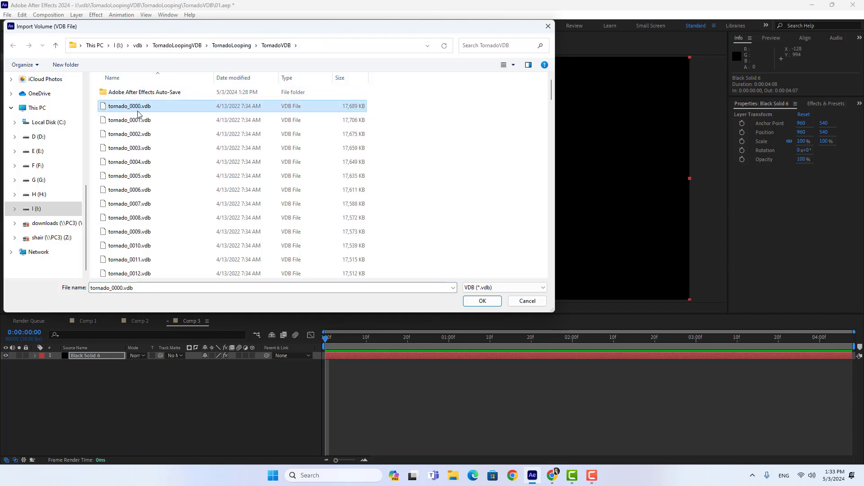
pyautogui.click(480, 301)
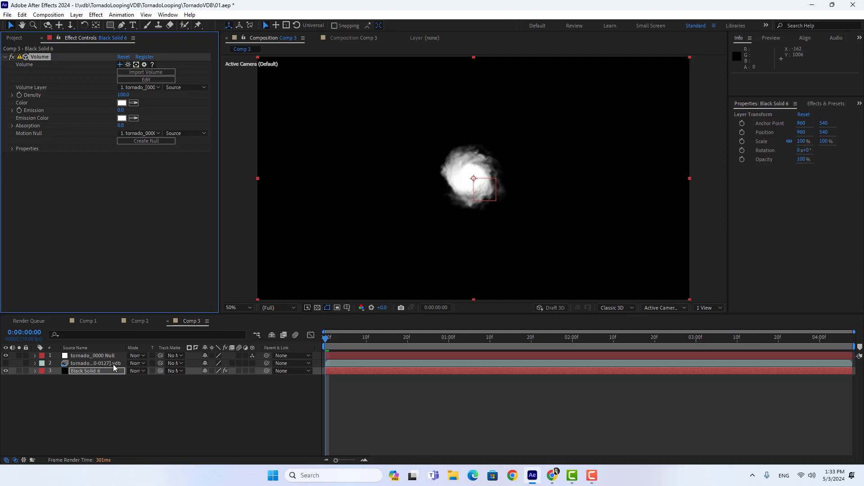
pyautogui.click(101, 356)
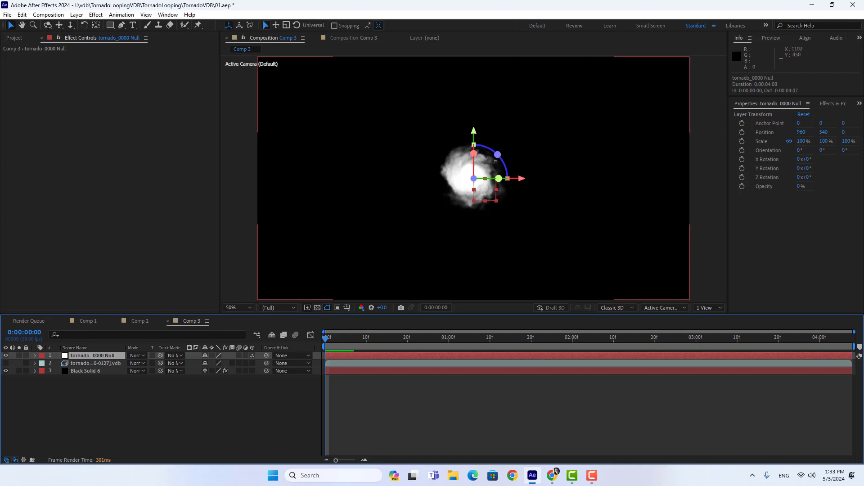
# Step: Set the tornado null's X Rotation to -90° so the tornado stands upright
pyautogui.click(36, 355)
pyautogui.click(44, 364)
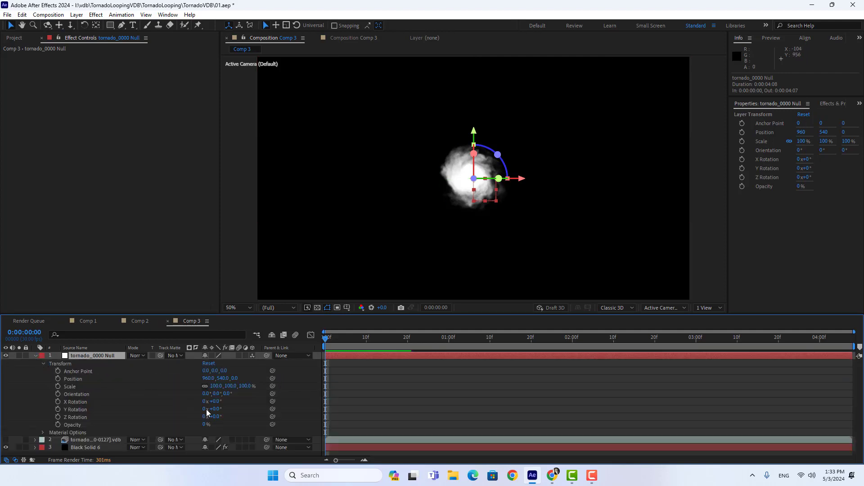
pyautogui.click(216, 401)
pyautogui.press('Return')
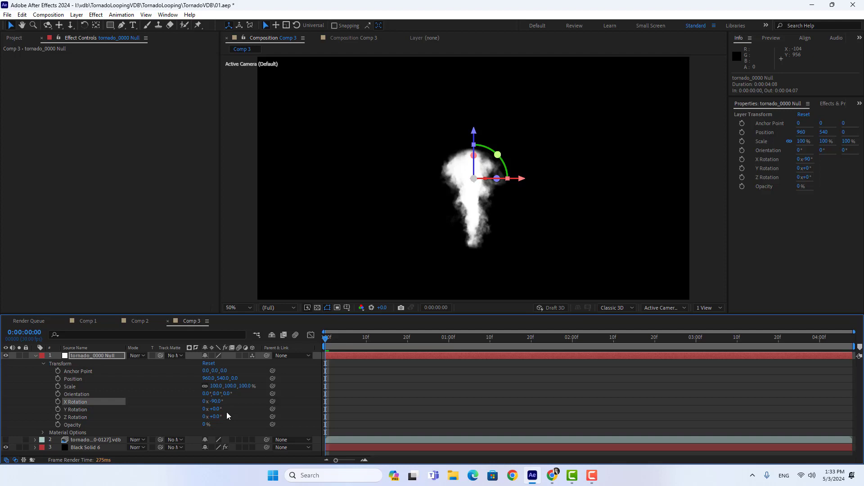
# Step: Add a new Camera 1 layer with default settings
pyautogui.click(77, 14)
pyautogui.moveTo(100, 29)
pyautogui.click(243, 54)
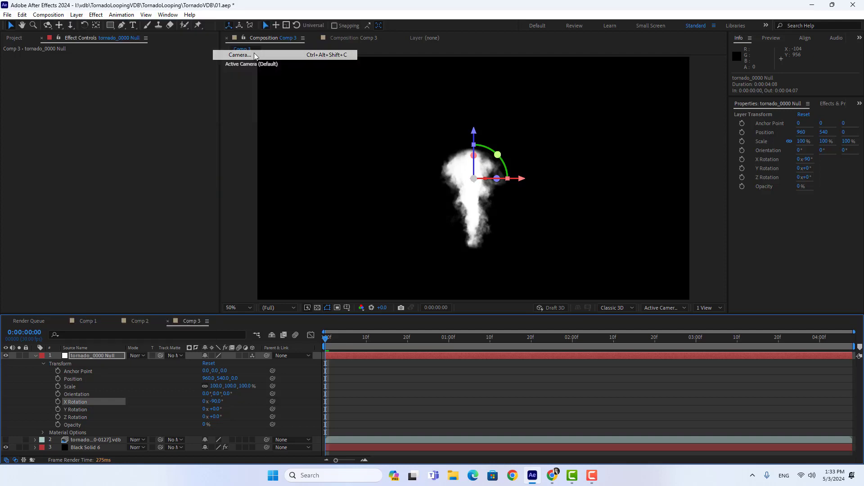
pyautogui.click(619, 399)
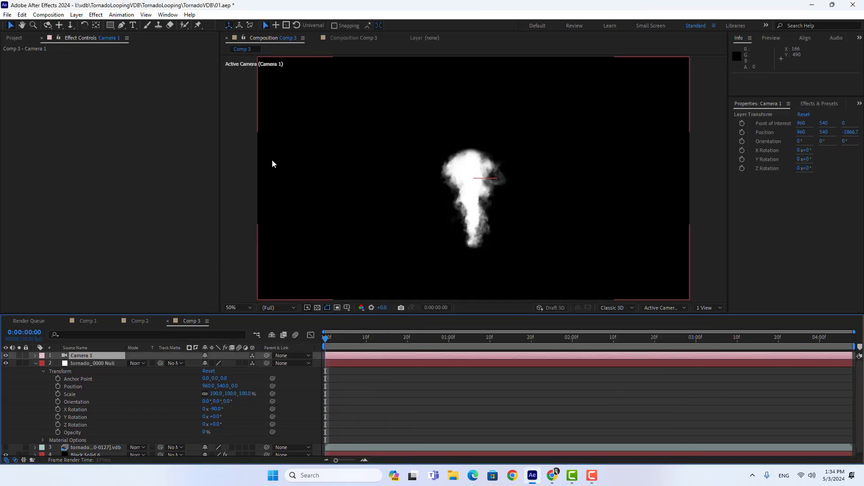
# Step: Dolly and pan the camera so the tornado column fills the view, centred
pyautogui.click(70, 26)
pyautogui.moveTo(453, 215); pyautogui.dragTo(448, 108)
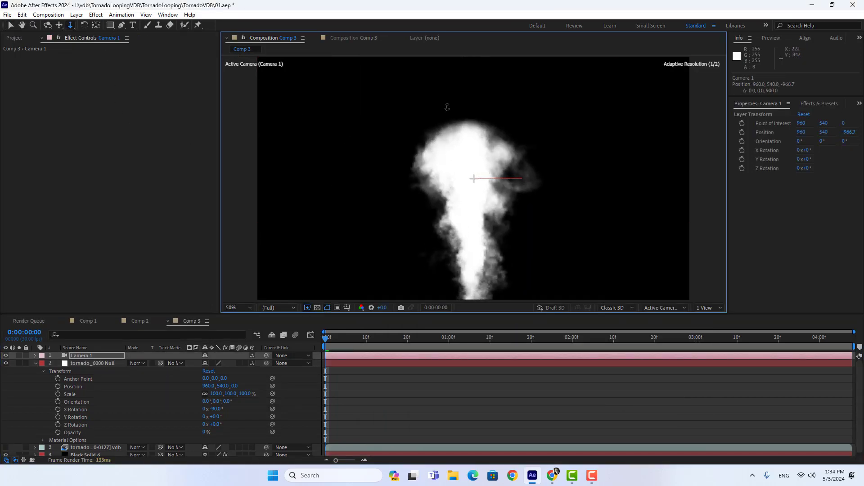
pyautogui.click(59, 25)
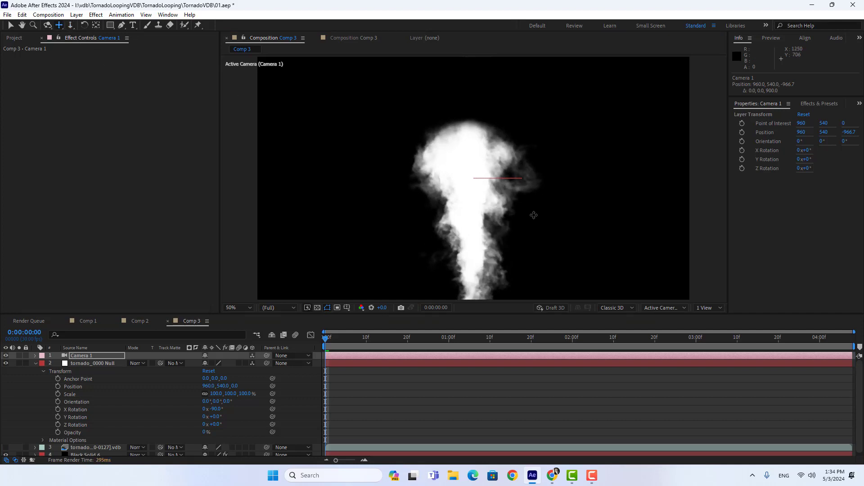
pyautogui.moveTo(534, 216); pyautogui.dragTo(531, 171)
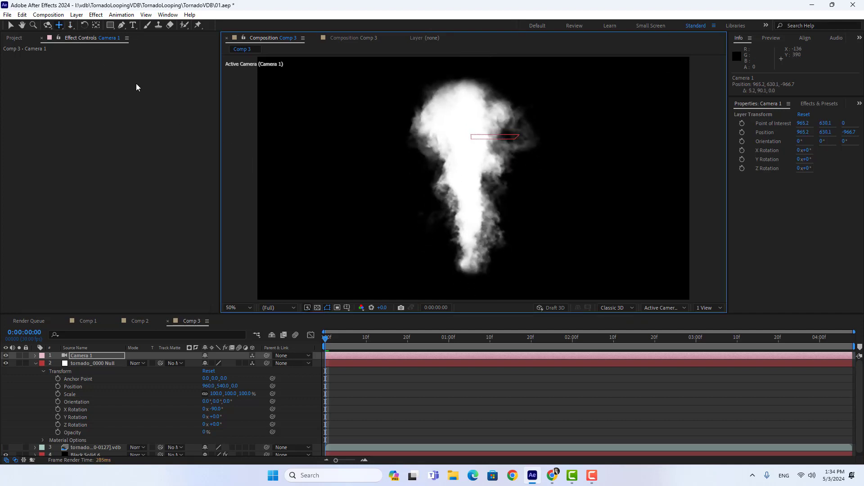
pyautogui.click(70, 26)
pyautogui.moveTo(478, 171); pyautogui.dragTo(477, 176)
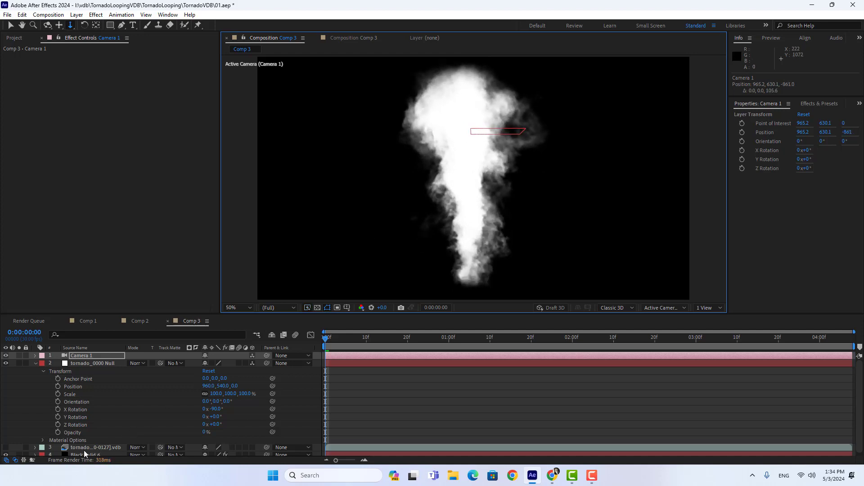
pyautogui.click(34, 364)
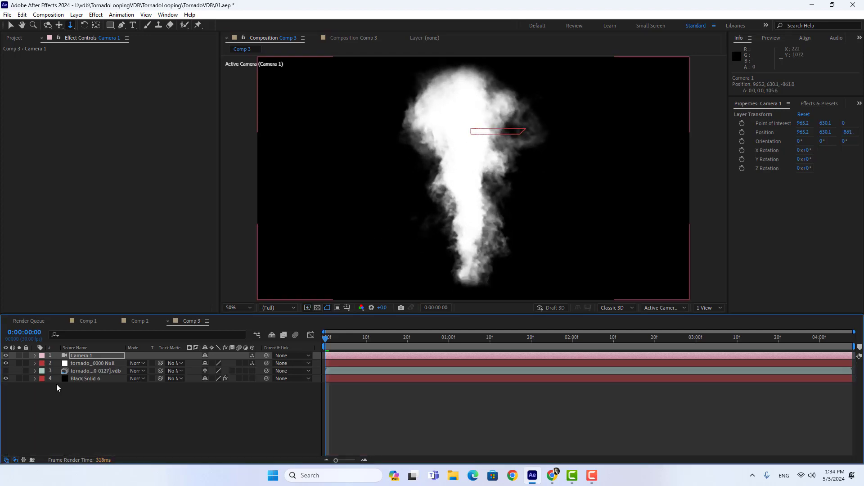
# Step: Apply the Smoke and Fire material preset to the Black Solid 6 volume
pyautogui.click(96, 379)
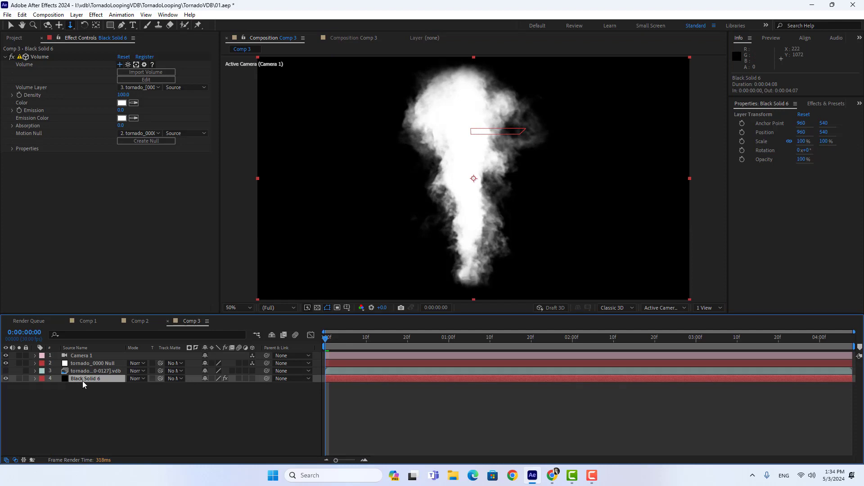
pyautogui.click(152, 81)
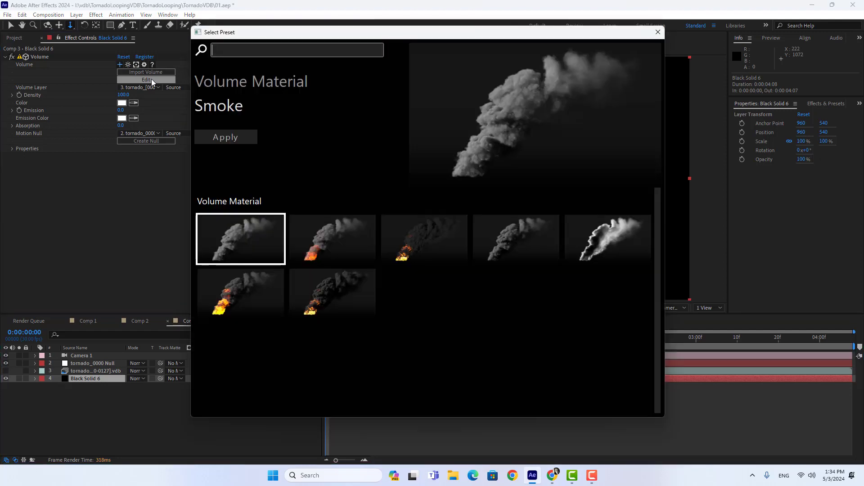
pyautogui.click(328, 251)
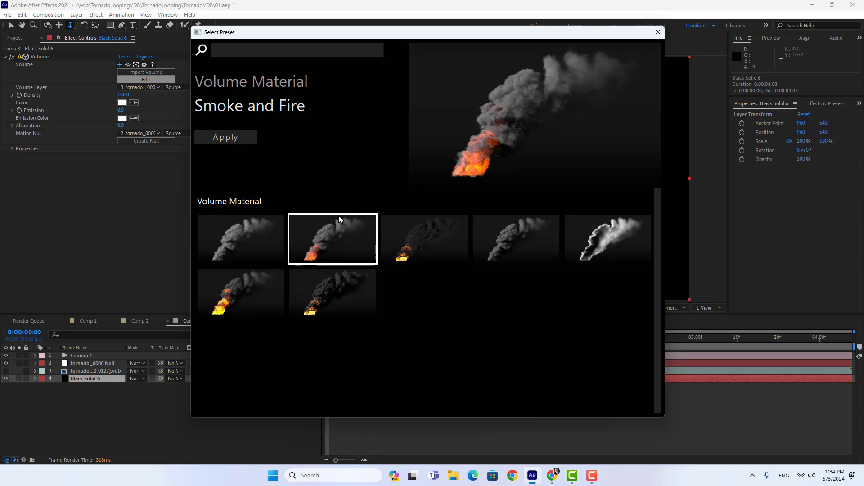
pyautogui.click(232, 138)
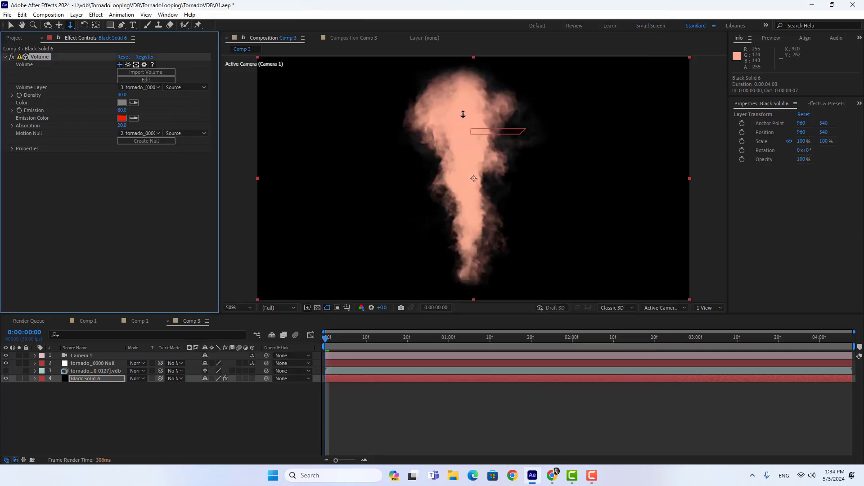
# Step: Expose the material's properties as a separate Volume Material effect
pyautogui.click(12, 149)
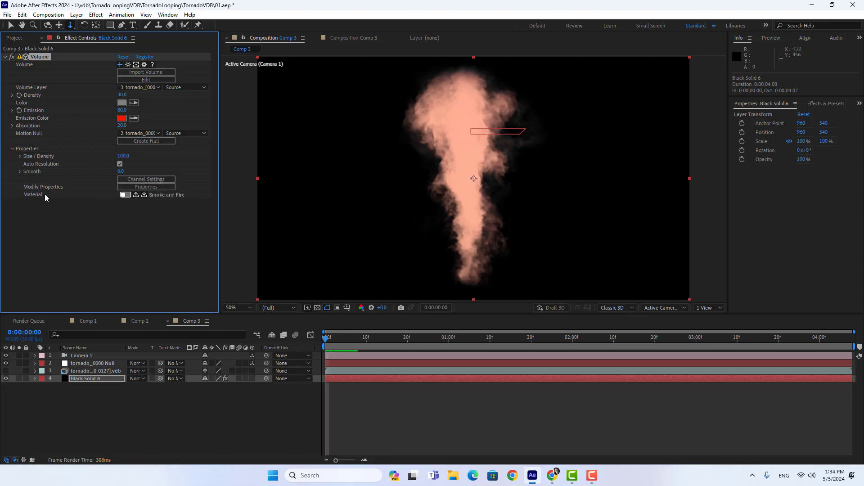
pyautogui.click(127, 195)
pyautogui.click(136, 195)
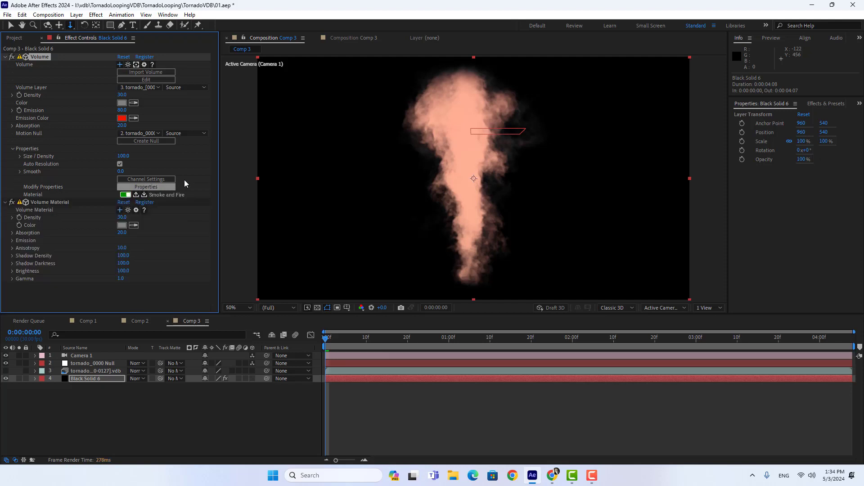
# Step: Add Point Light 1 with default settings, then reselect Black Solid 6
pyautogui.click(82, 17)
pyautogui.moveTo(85, 27)
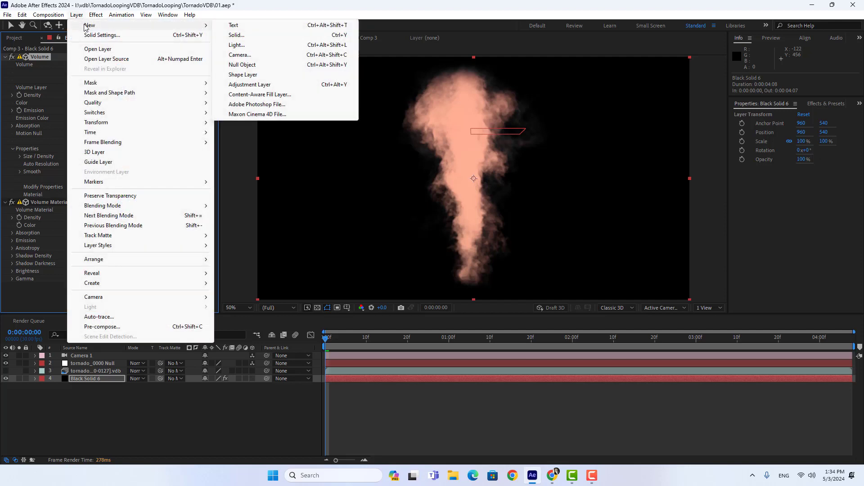
pyautogui.click(254, 47)
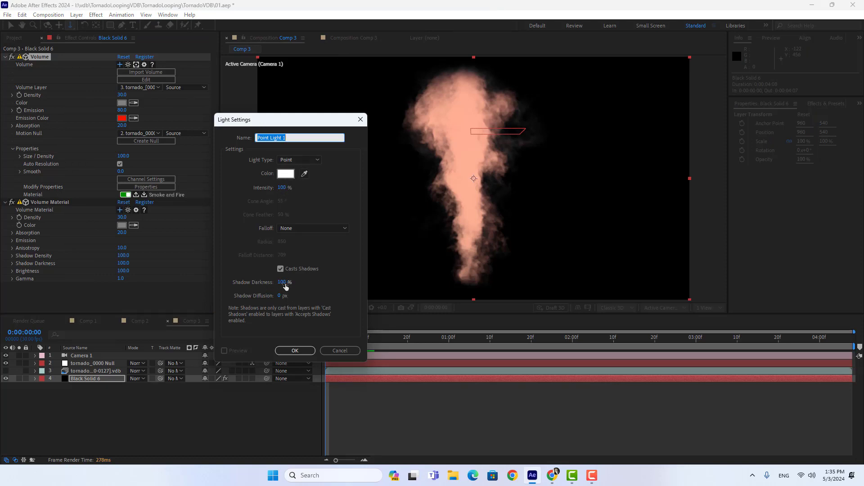
pyautogui.click(305, 353)
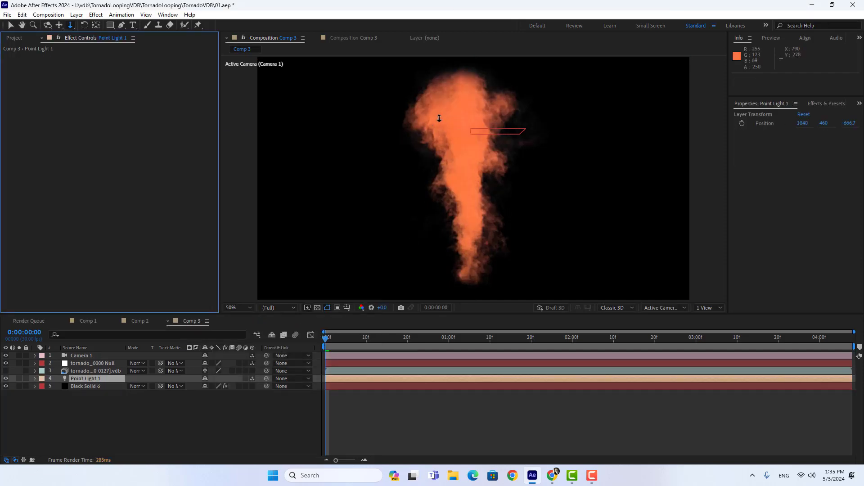
pyautogui.click(90, 387)
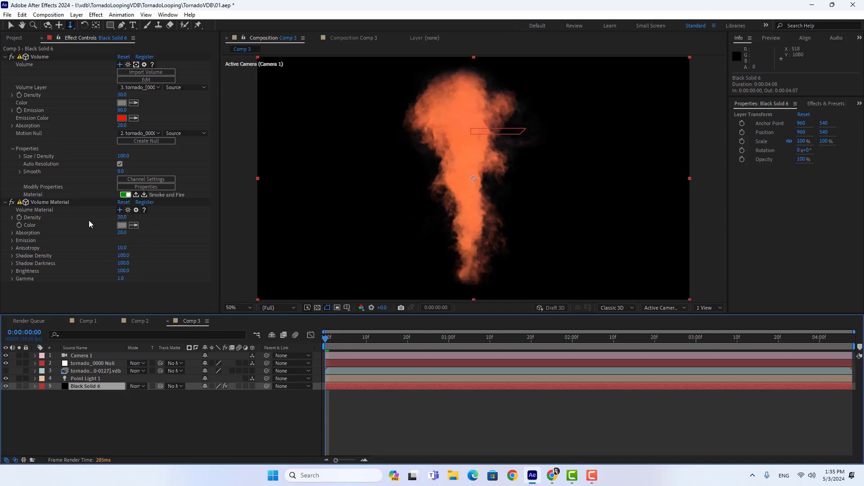
# Step: Set the Volume Material Density to 500 for thicker smoke
pyautogui.click(121, 217)
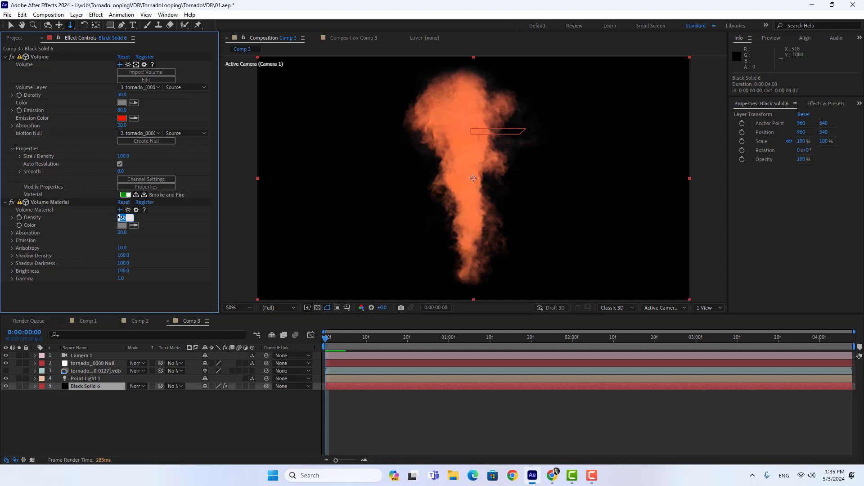
pyautogui.press('BackSpace')
pyautogui.write('500')
pyautogui.press('Return')
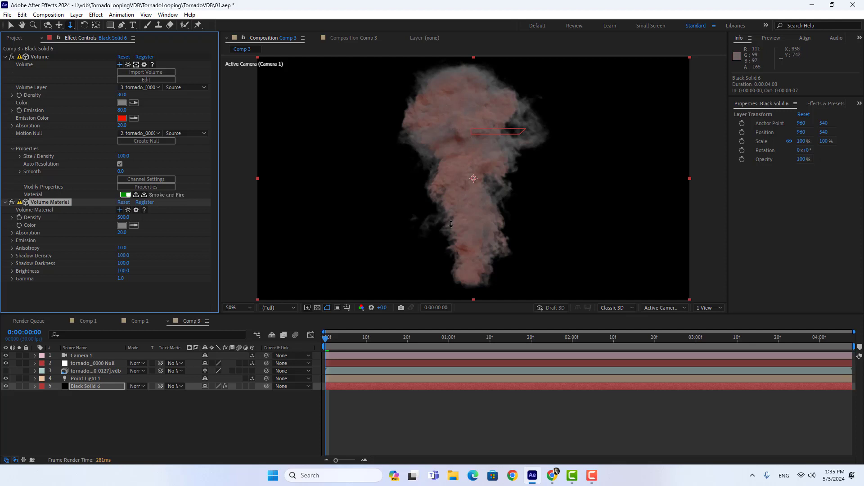
# Step: Change the Volume Material emission colour from red to a light tan
pyautogui.click(12, 243)
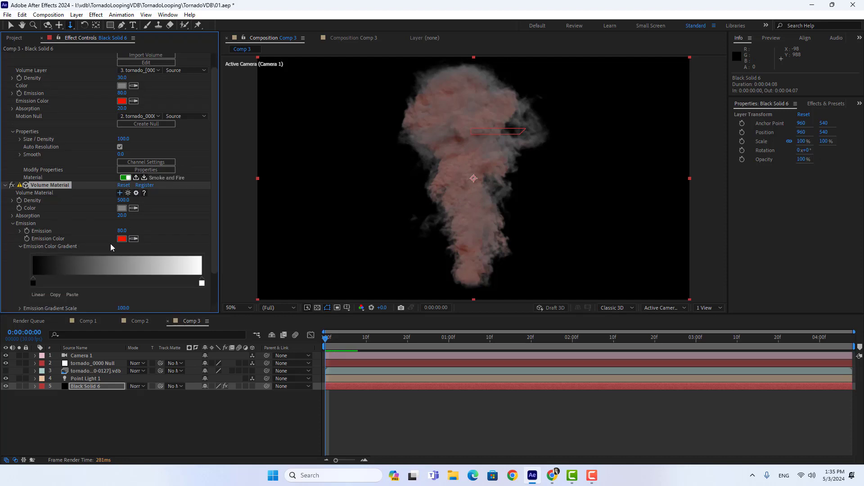
pyautogui.click(122, 239)
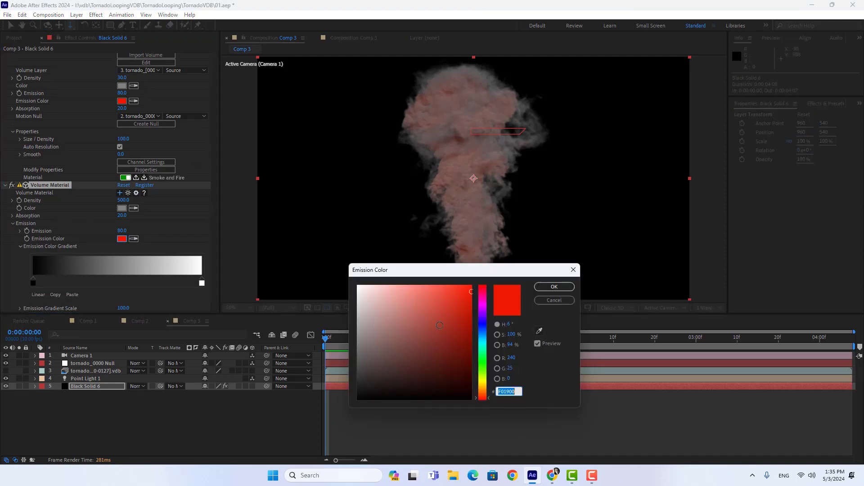
pyautogui.moveTo(485, 391); pyautogui.dragTo(485, 388)
pyautogui.moveTo(419, 313); pyautogui.dragTo(412, 301)
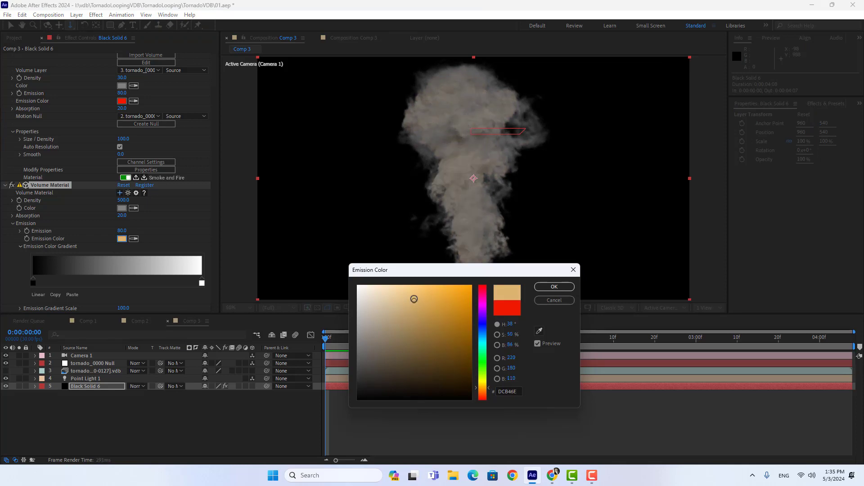
pyautogui.click(554, 286)
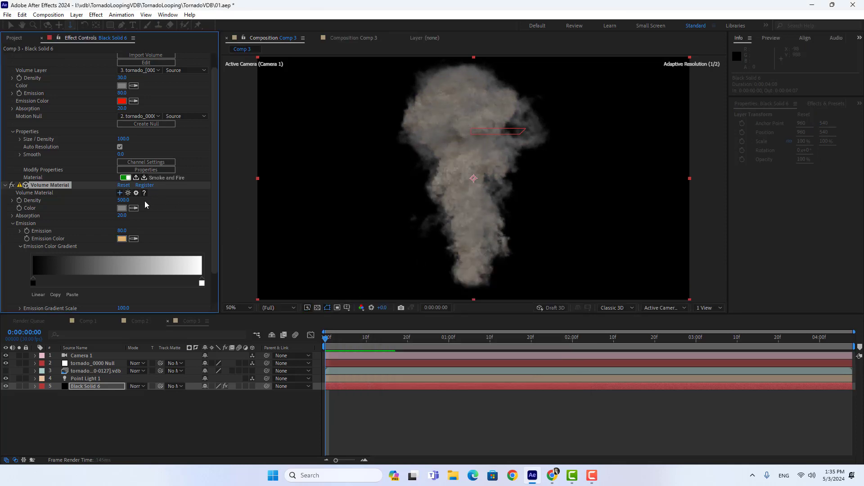
# Step: Raise the emission amount to 600 and select the Gamma value for editing
pyautogui.moveTo(121, 230); pyautogui.dragTo(149, 231)
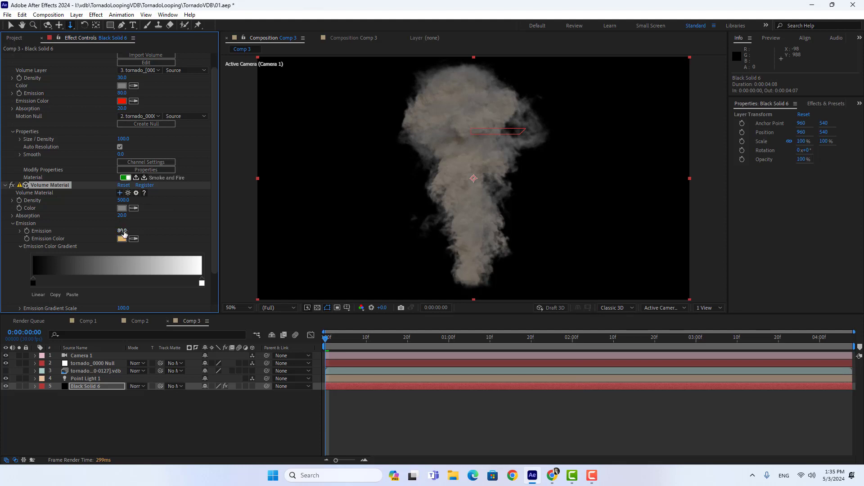
pyautogui.click(124, 231)
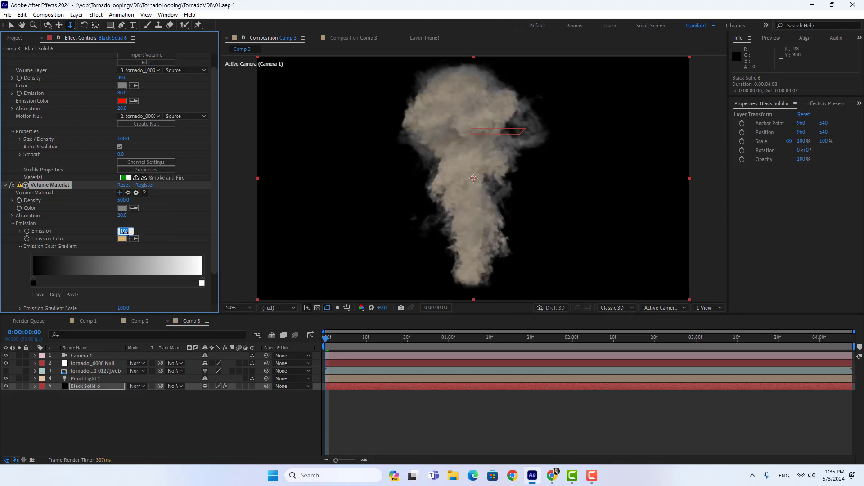
pyautogui.write('60')
pyautogui.press('Return')
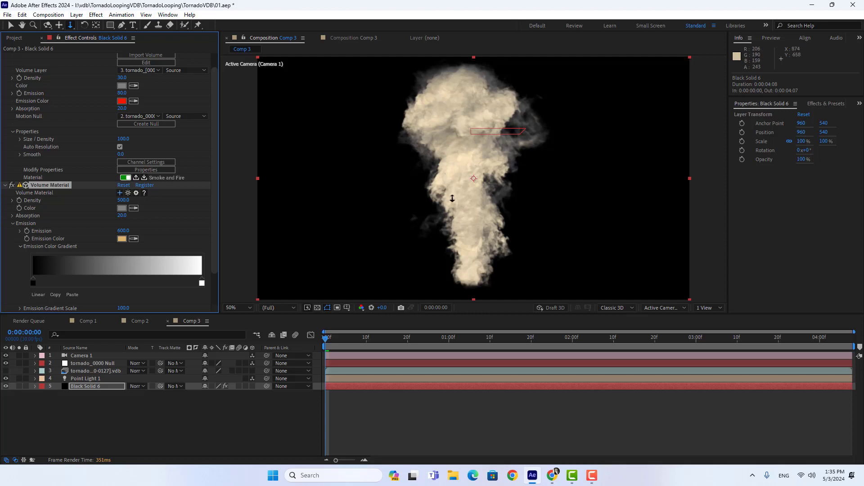
pyautogui.scroll(-2, 144, 236)
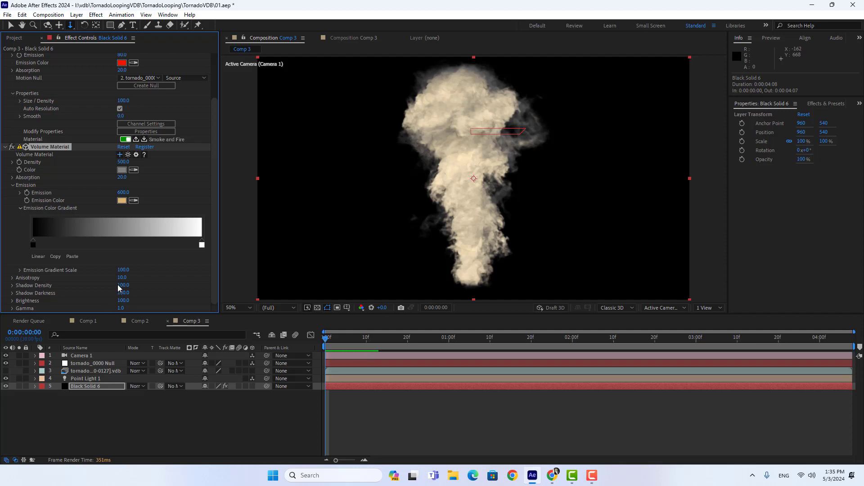
pyautogui.click(121, 309)
# Step: Set Gamma to 2.2 and raise Brightness, Shadow Darkness and Emission Gradient Scale
pyautogui.press('Return')
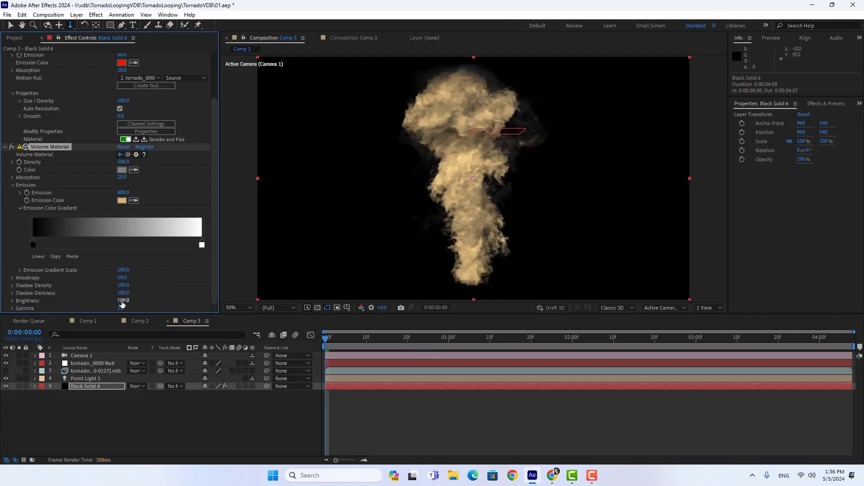
pyautogui.moveTo(122, 301); pyautogui.dragTo(197, 302)
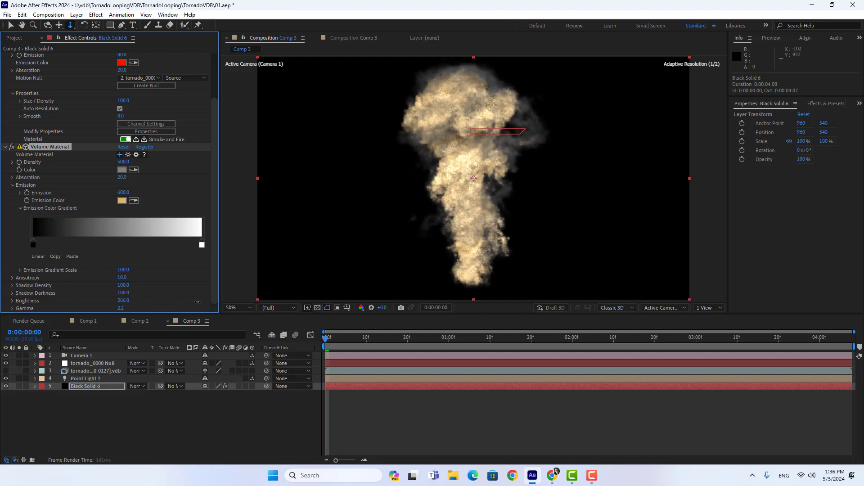
pyautogui.moveTo(122, 293); pyautogui.dragTo(234, 296)
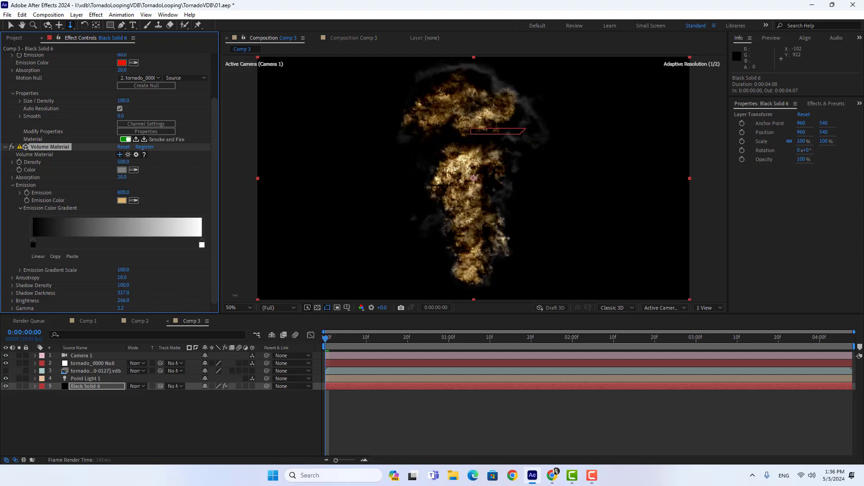
pyautogui.moveTo(124, 270); pyautogui.dragTo(188, 269)
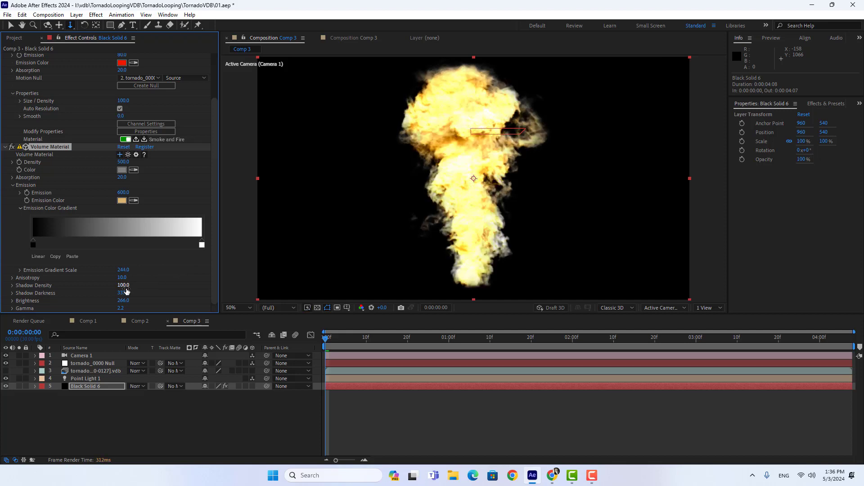
pyautogui.moveTo(123, 293); pyautogui.dragTo(219, 291)
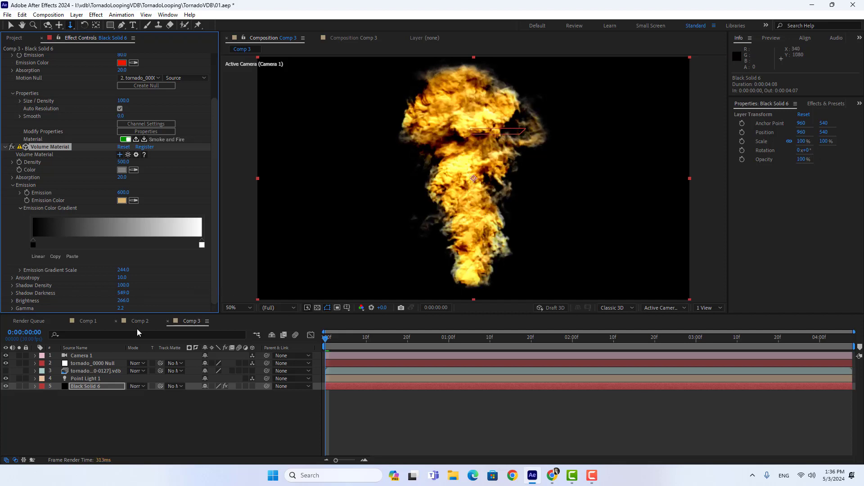
pyautogui.moveTo(123, 293); pyautogui.dragTo(169, 291)
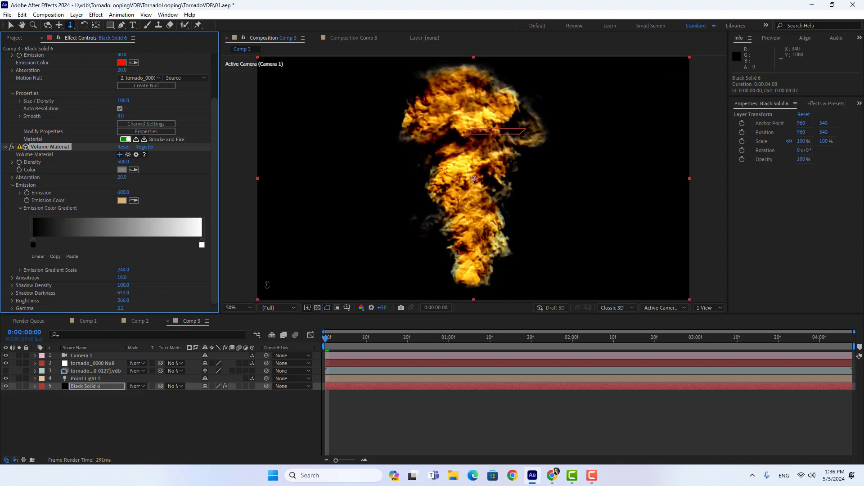
pyautogui.moveTo(123, 301)
pyautogui.mouseDown()
pyautogui.moveTo(157, 284)
pyautogui.moveTo(146, 288)
pyautogui.mouseUp()
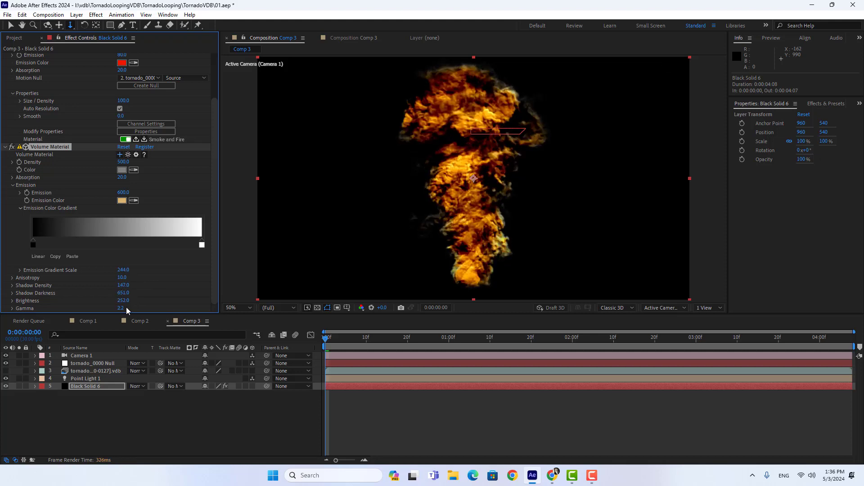
pyautogui.moveTo(125, 302); pyautogui.dragTo(109, 303)
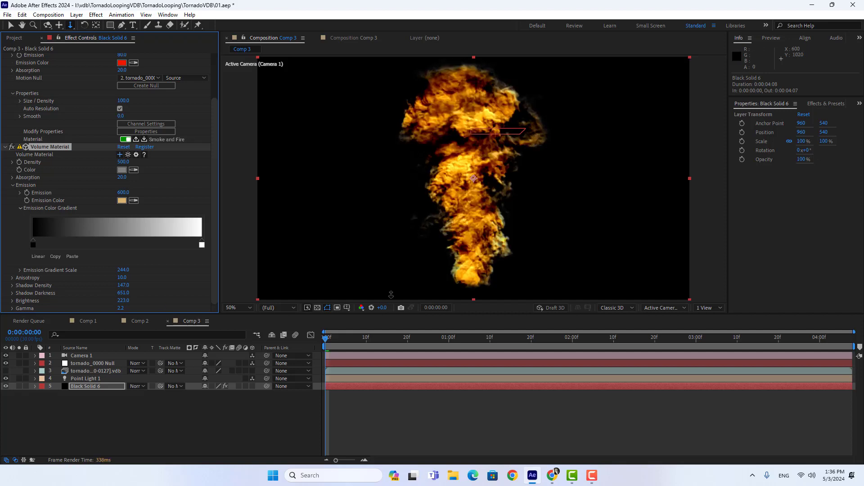
# Step: Duplicate Black Solid 6 and select the upper copy
pyautogui.click(95, 412)
pyautogui.click(86, 386)
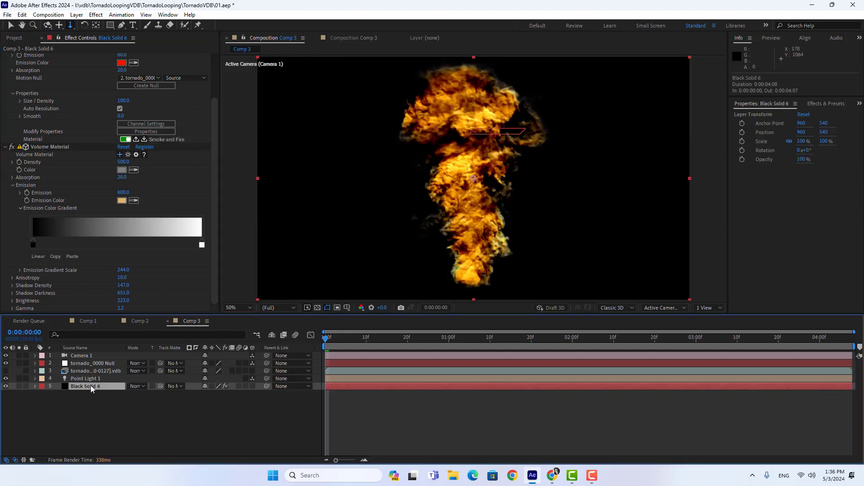
pyautogui.hotkey('ctrl', 'd')
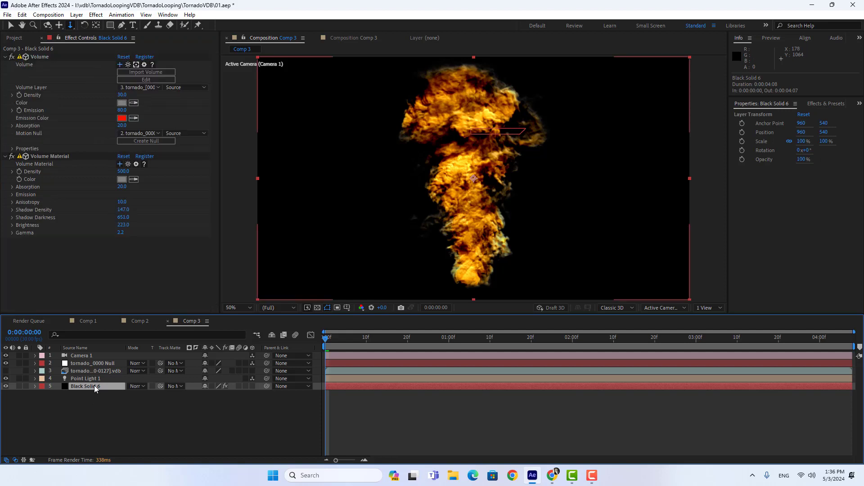
pyautogui.click(121, 410)
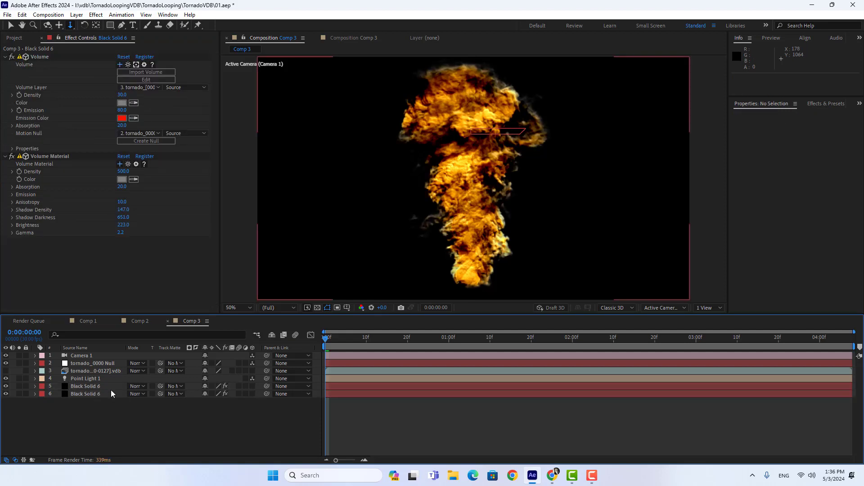
pyautogui.click(99, 386)
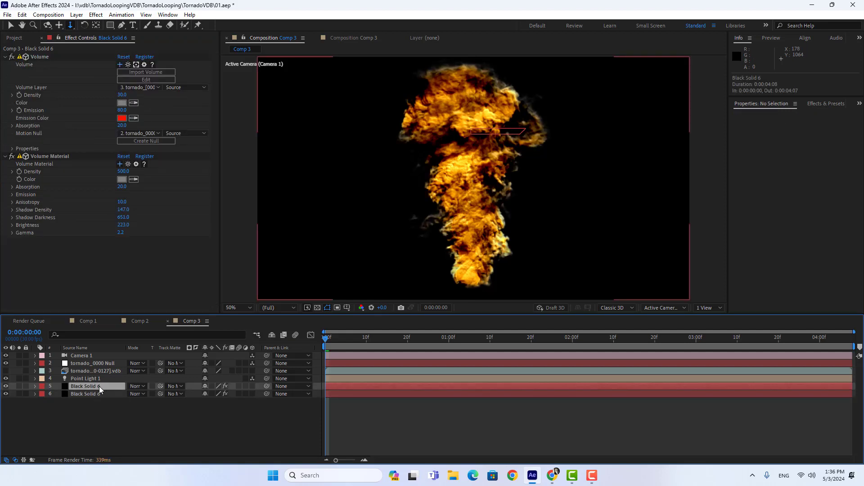
# Step: Switch the upper Black Solid 6 to Screen blend mode and solo it
pyautogui.click(142, 387)
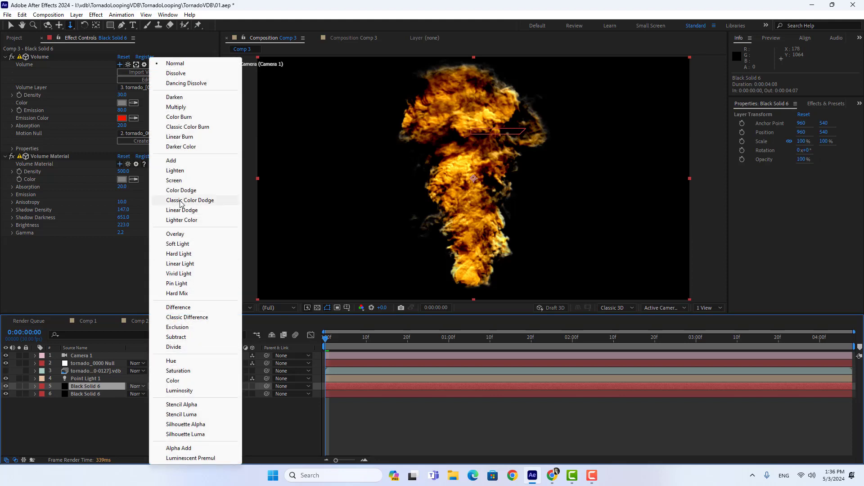
pyautogui.click(187, 182)
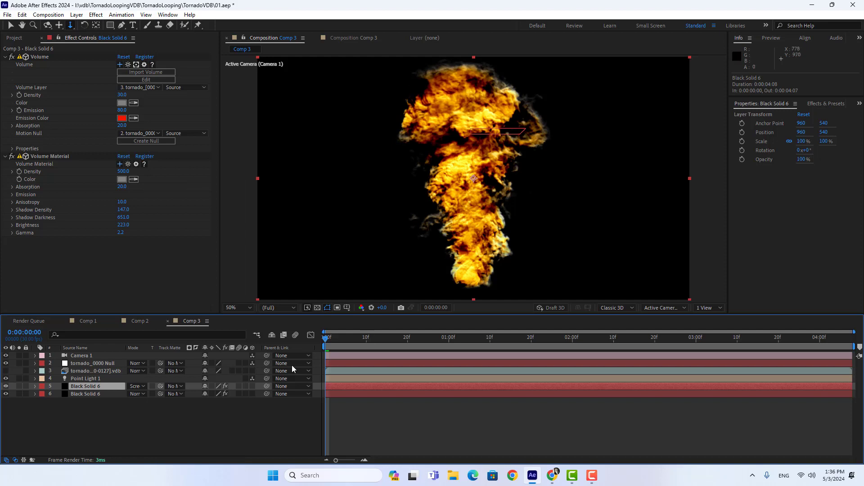
pyautogui.click(19, 386)
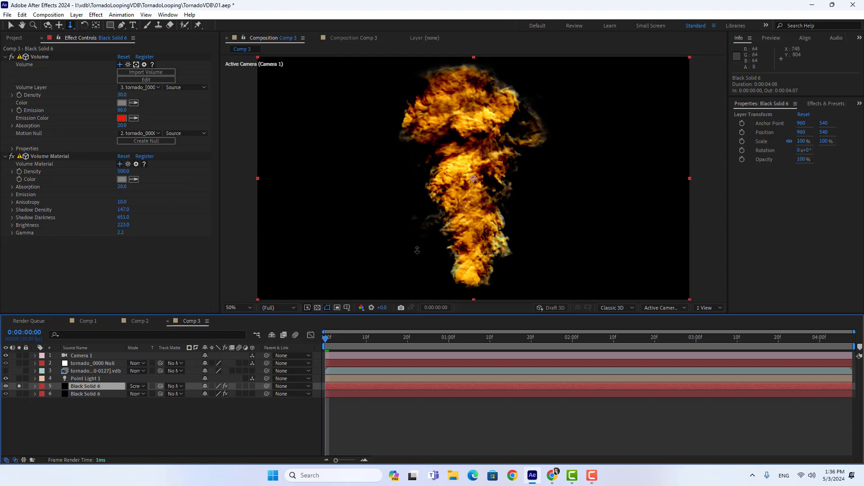
# Step: Recolour the emission gradient's left stop to orange EEA958, hue 32°
pyautogui.click(13, 195)
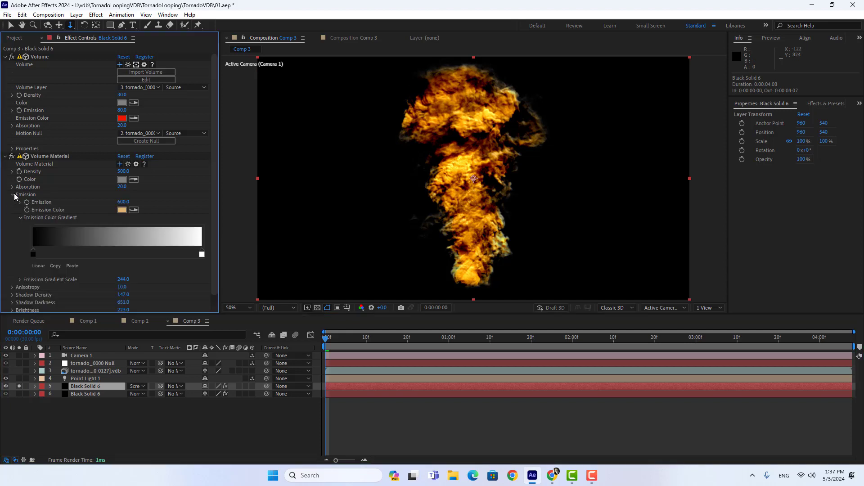
pyautogui.click(33, 253)
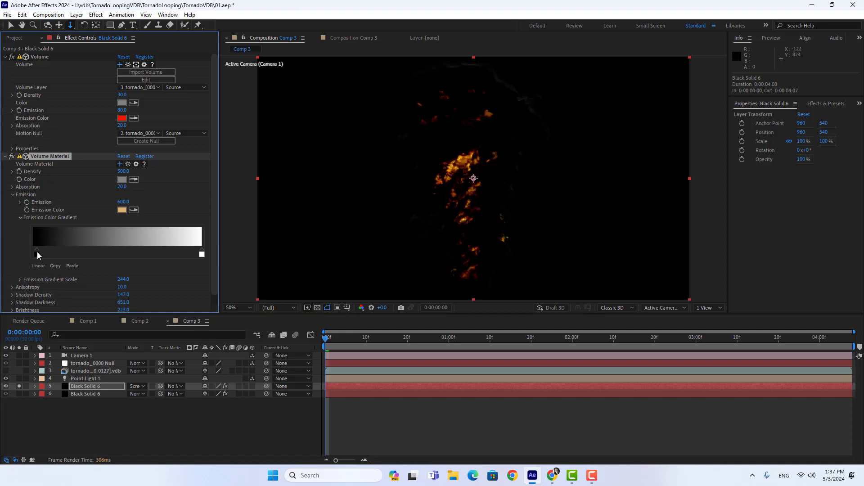
pyautogui.click(36, 253)
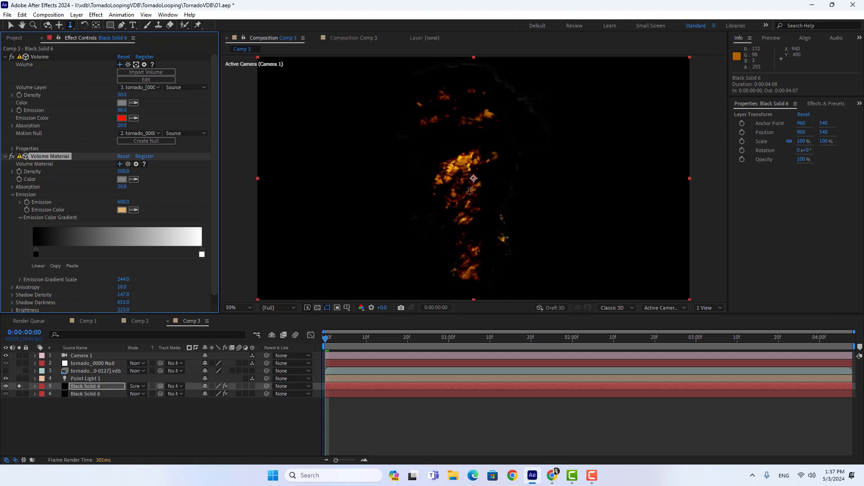
pyautogui.click(121, 210)
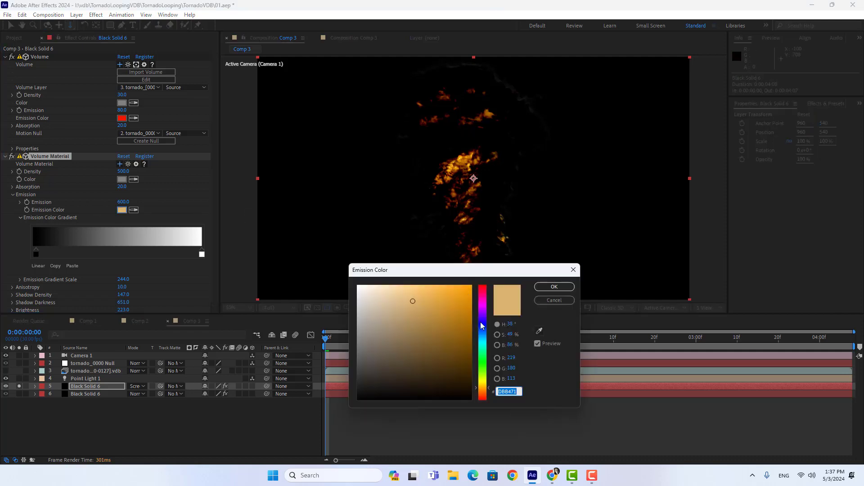
pyautogui.click(484, 390)
pyautogui.click(429, 292)
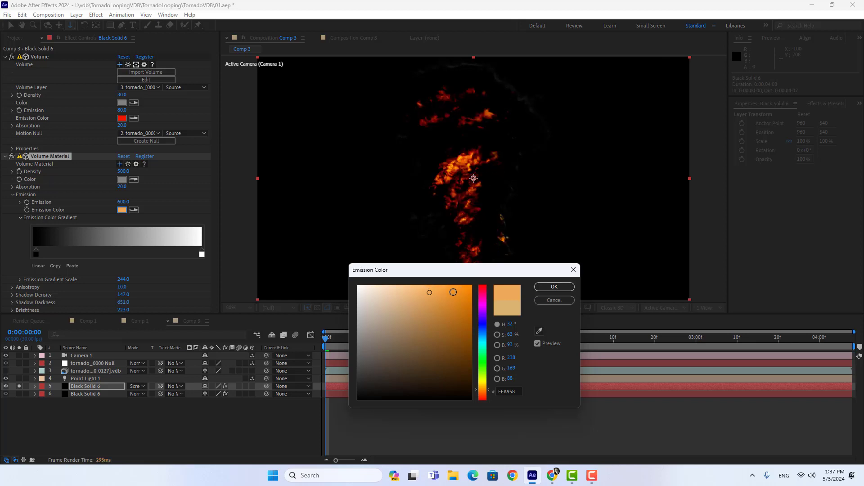
pyautogui.click(553, 288)
pyautogui.scroll(-1, 78, 223)
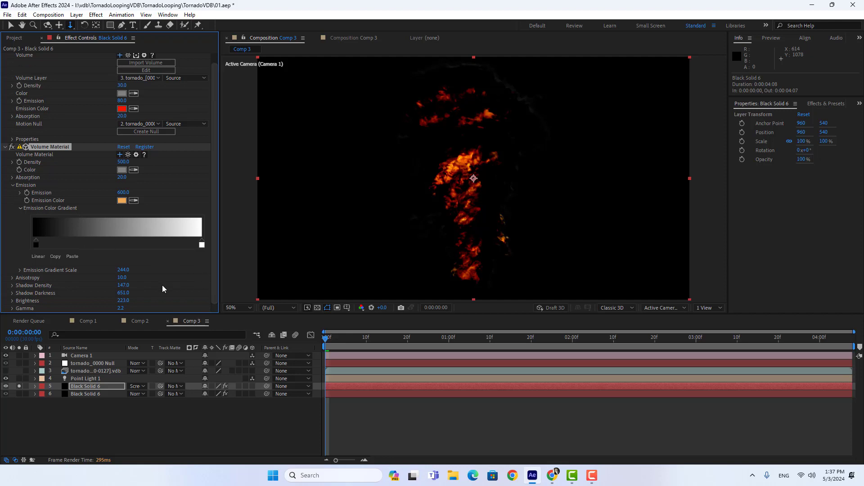
# Step: Apply Deep Glow to the upper Black Solid 6 and reduce its radius to 185
pyautogui.hotkey('ctrl', 'space')
pyautogui.write('de')
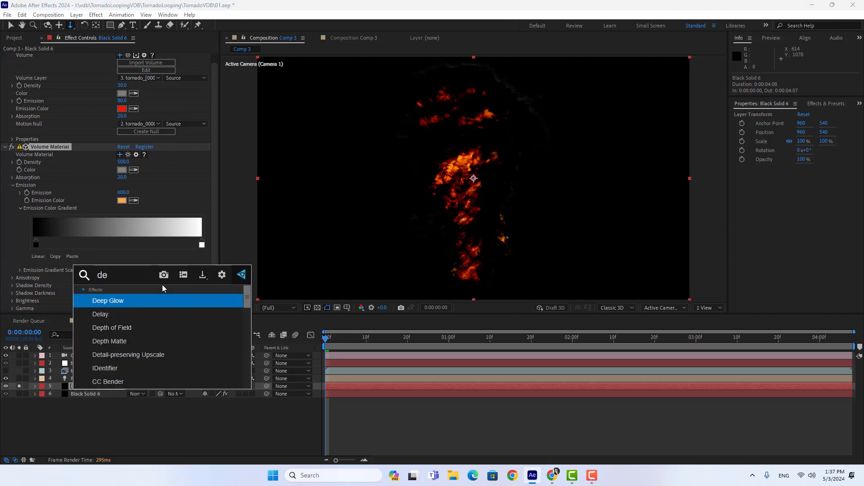
pyautogui.click(131, 300)
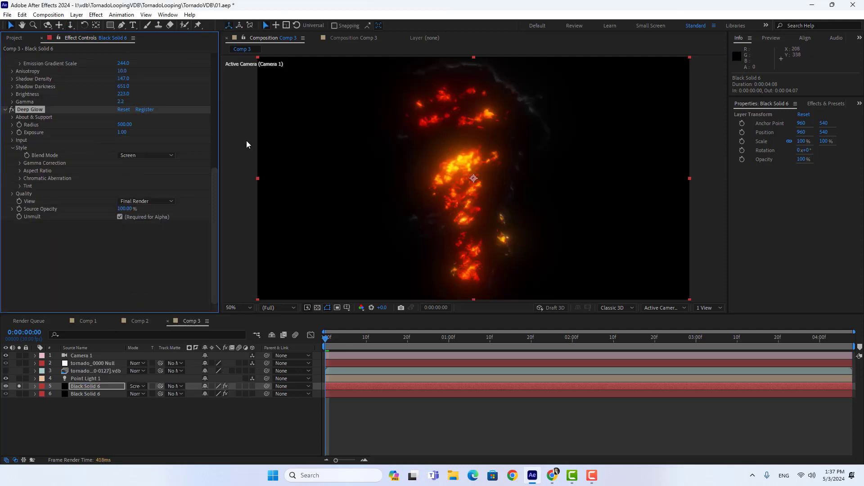
pyautogui.moveTo(130, 128); pyautogui.dragTo(2, 138)
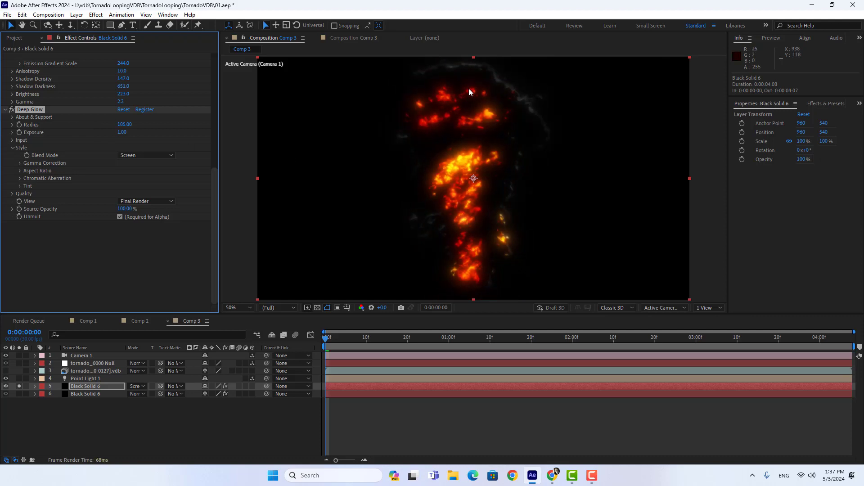
pyautogui.scroll(5, 42, 142)
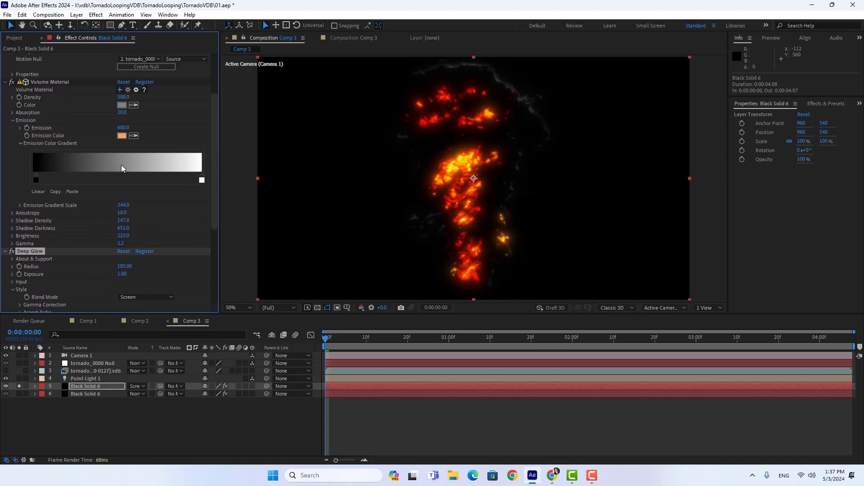
# Step: Re-pick the emission colour as a deeper orange around 32° hue
pyautogui.click(122, 135)
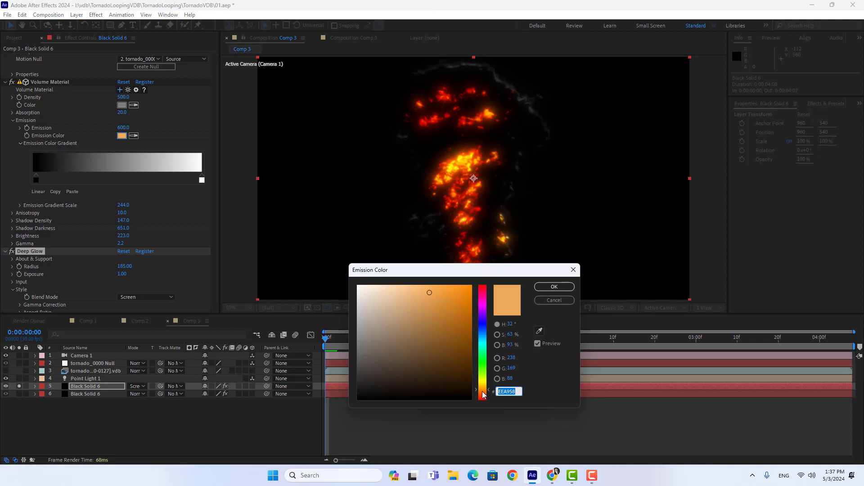
pyautogui.click(484, 395)
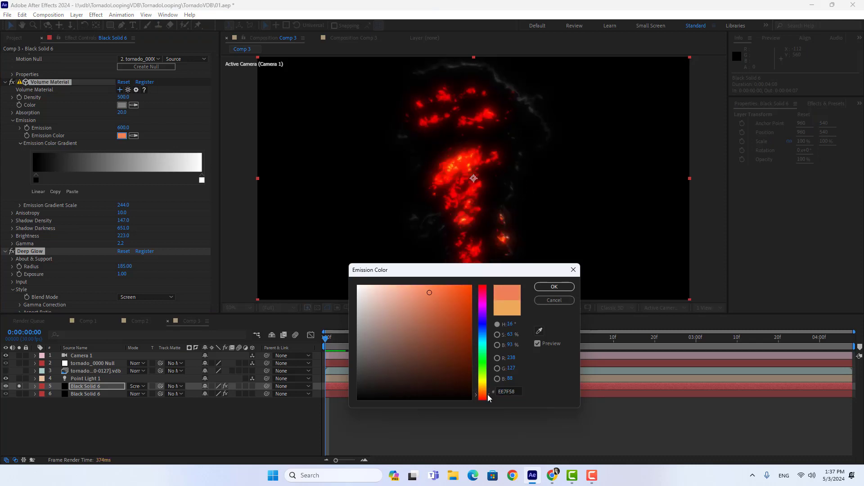
pyautogui.click(488, 393)
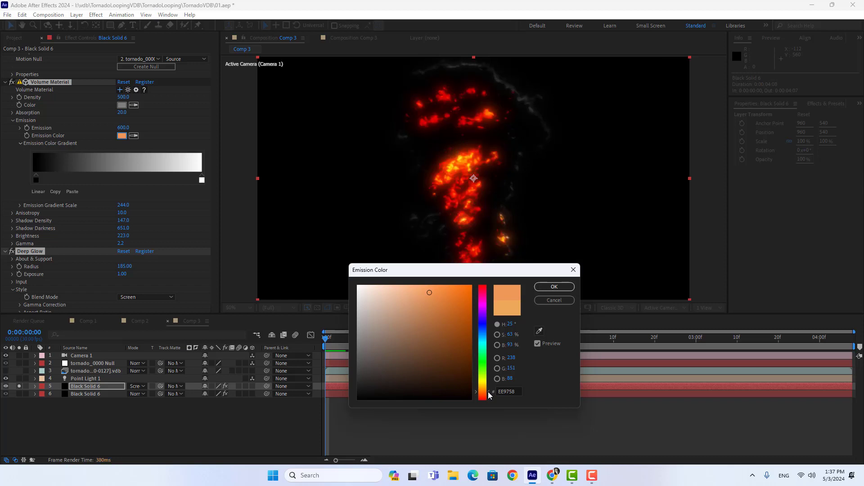
pyautogui.click(488, 390)
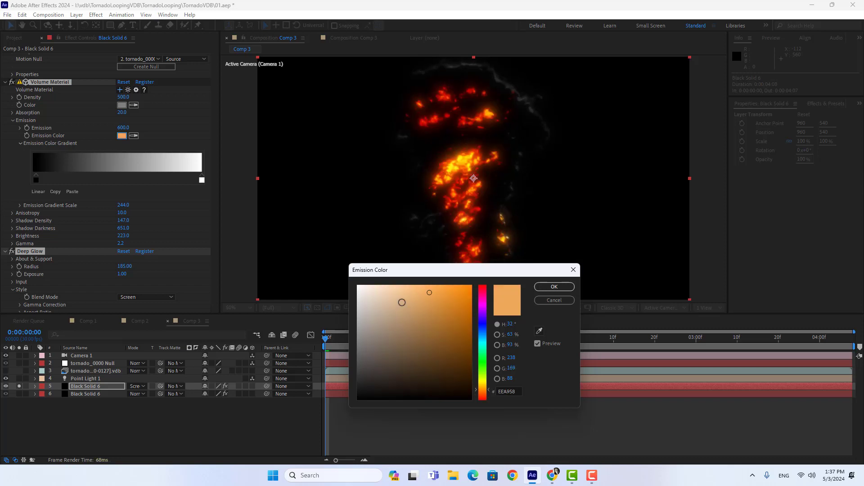
pyautogui.click(426, 294)
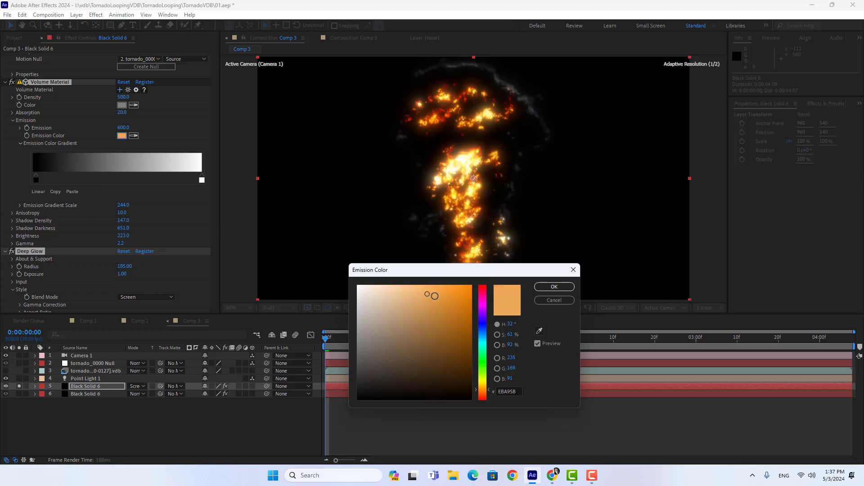
pyautogui.click(440, 297)
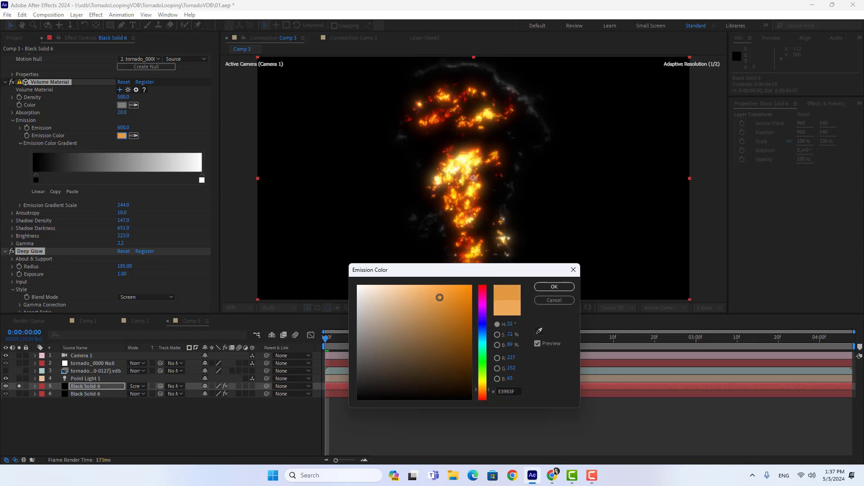
pyautogui.click(553, 288)
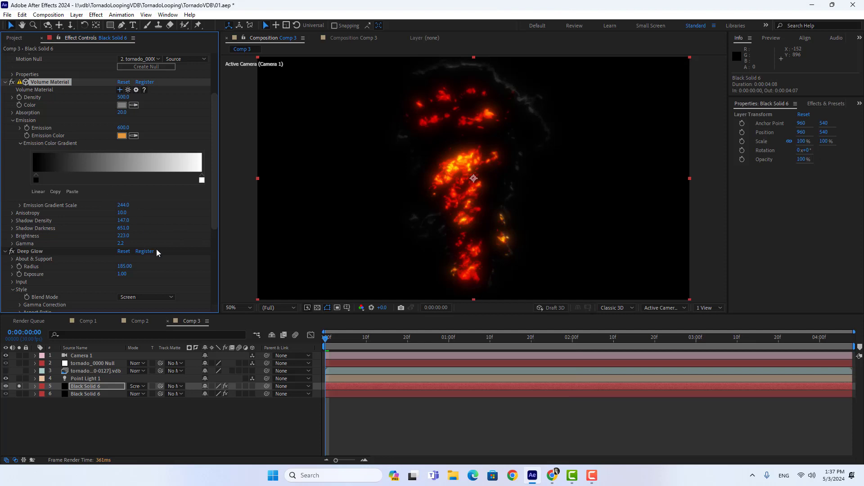
# Step: Widen the Deep Glow radius to 220 and compare with the full combined render
pyautogui.moveTo(124, 266); pyautogui.dragTo(142, 266)
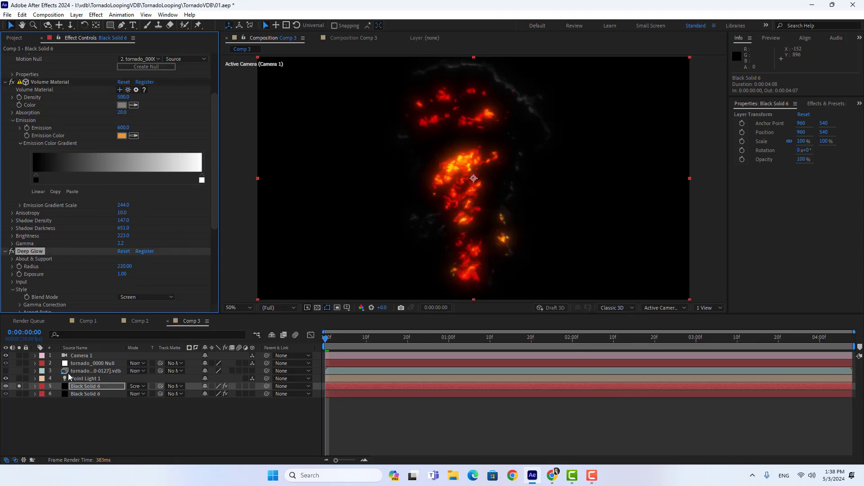
pyautogui.click(19, 386)
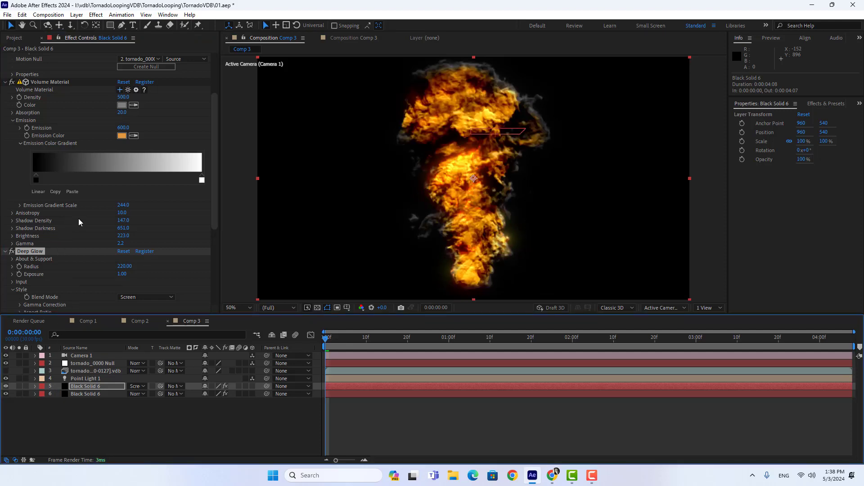
pyautogui.click(18, 386)
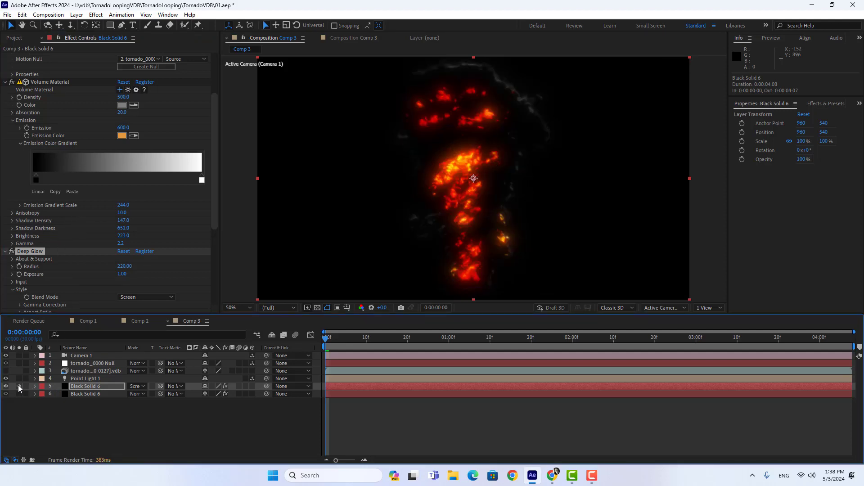
# Step: Lighten the emission colour to a brighter orange
pyautogui.click(123, 136)
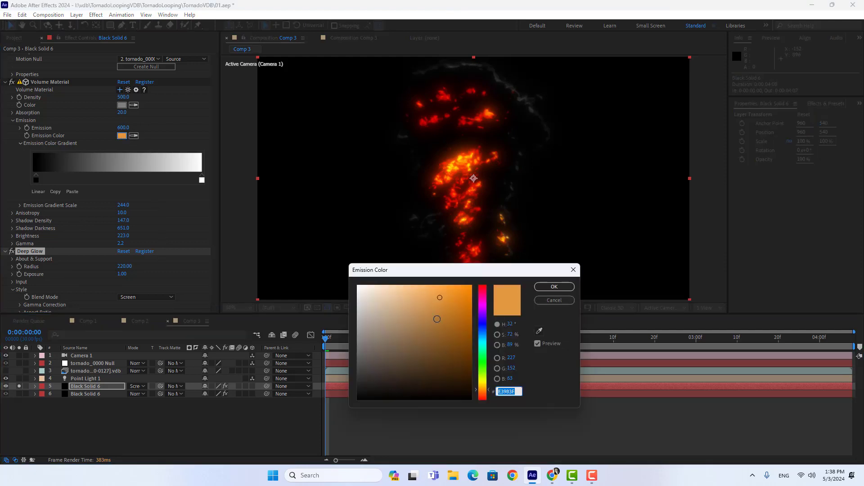
pyautogui.click(442, 295)
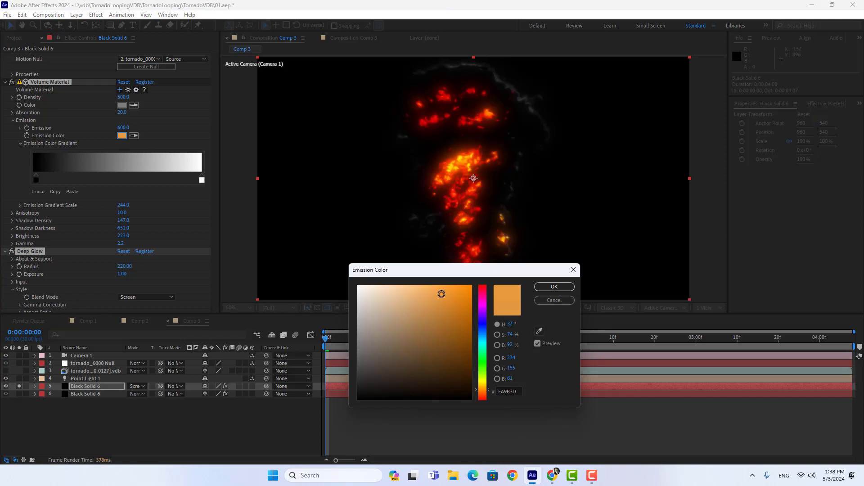
pyautogui.click(430, 294)
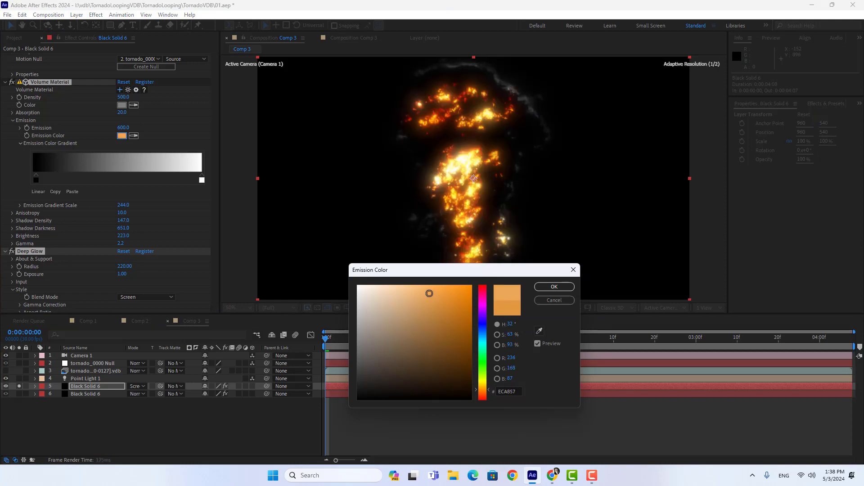
pyautogui.click(544, 288)
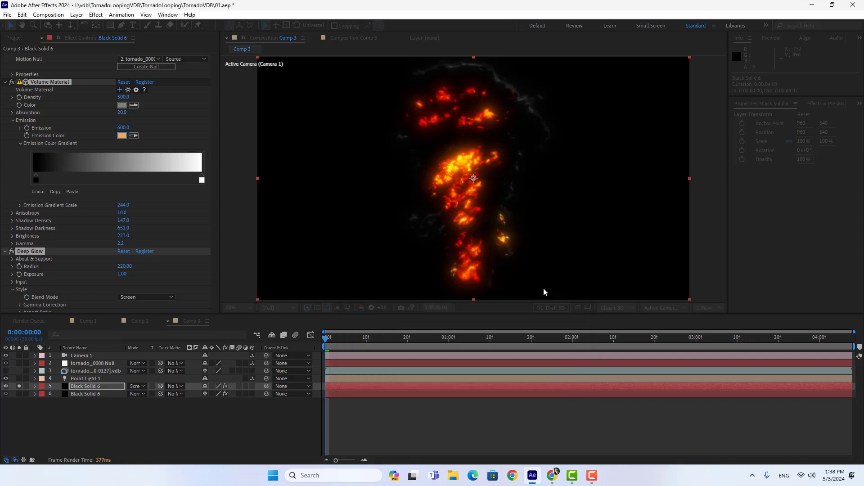
# Step: Increase the Deep Glow radius to 265 and shift the gradient's dark stop slightly right
pyautogui.click(33, 179)
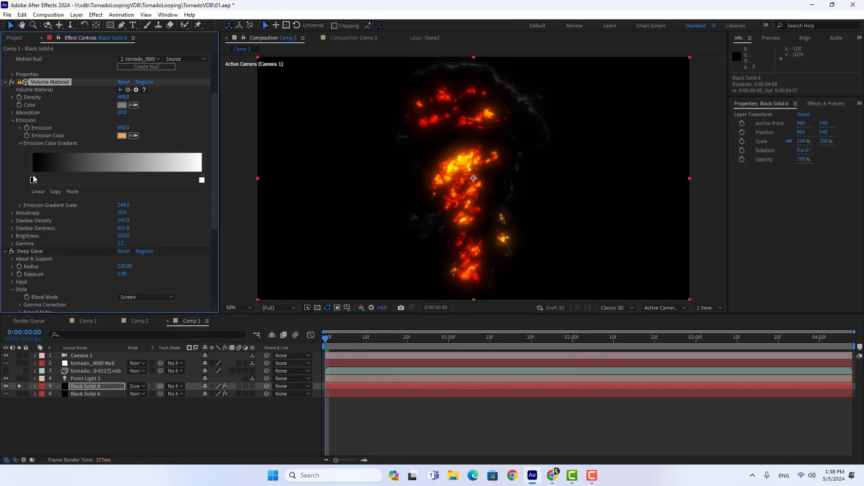
pyautogui.moveTo(125, 266); pyautogui.dragTo(144, 266)
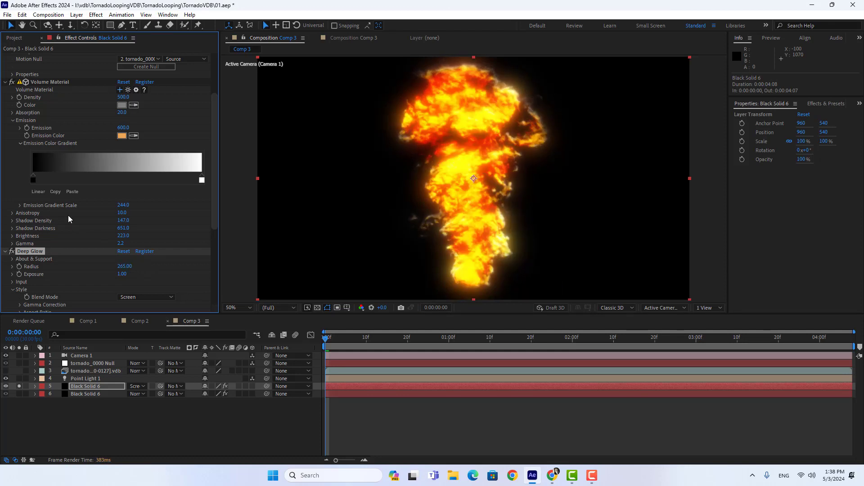
pyautogui.click(33, 180)
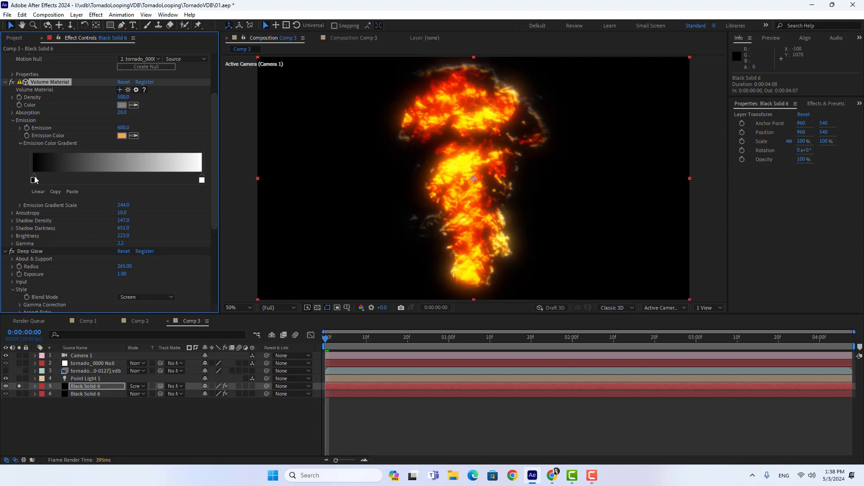
pyautogui.moveTo(34, 180); pyautogui.dragTo(36, 180)
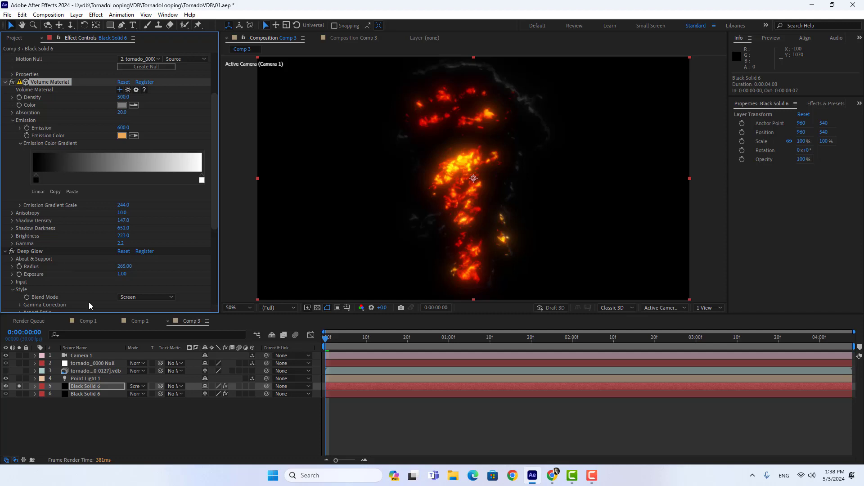
pyautogui.click(19, 385)
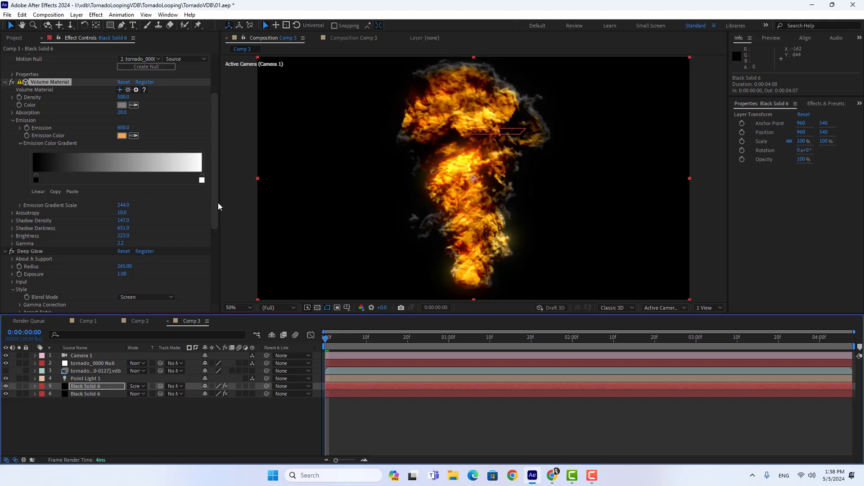
# Step: Apply the Sharpen effect to the emission solid layer using the 'sha' effect search
pyautogui.click(356, 387)
pyautogui.hotkey('ctrl', 'space')
pyautogui.write('s')
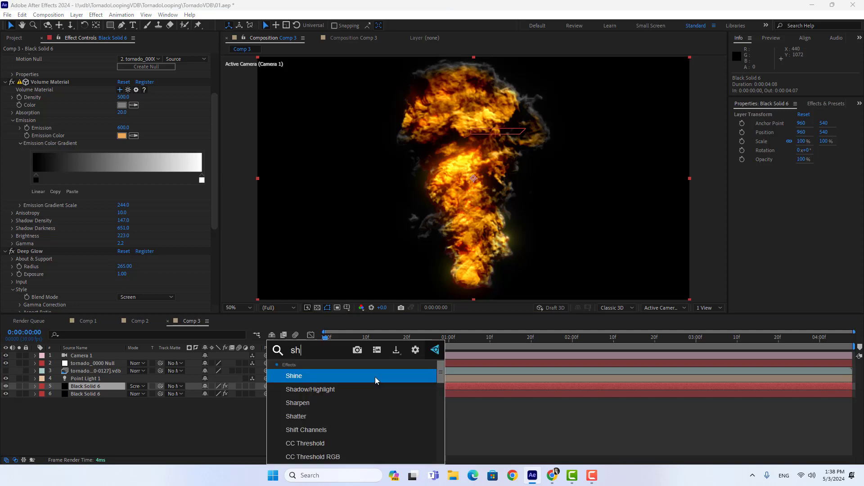
pyautogui.write('ha')
pyautogui.click(342, 384)
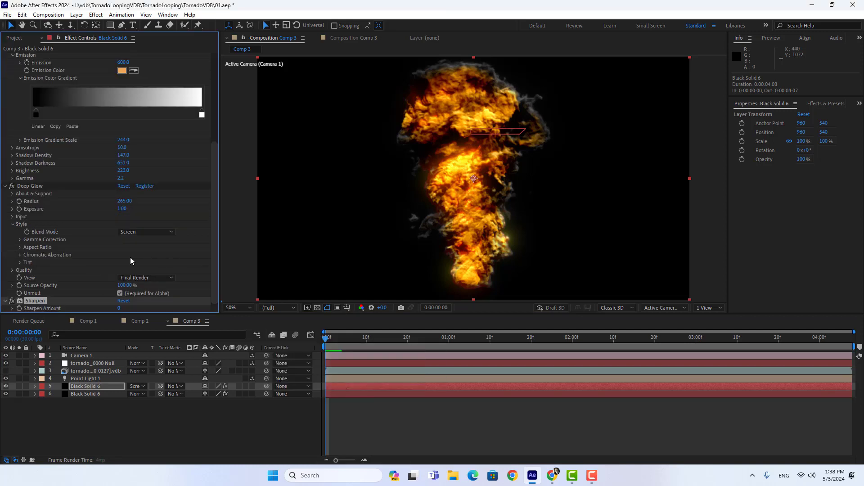
# Step: Set Sharpen Amount to 150 and move Sharpen above Deep Glow
pyautogui.click(119, 308)
pyautogui.write('150')
pyautogui.press('Return')
pyautogui.moveTo(36, 302); pyautogui.dragTo(38, 186)
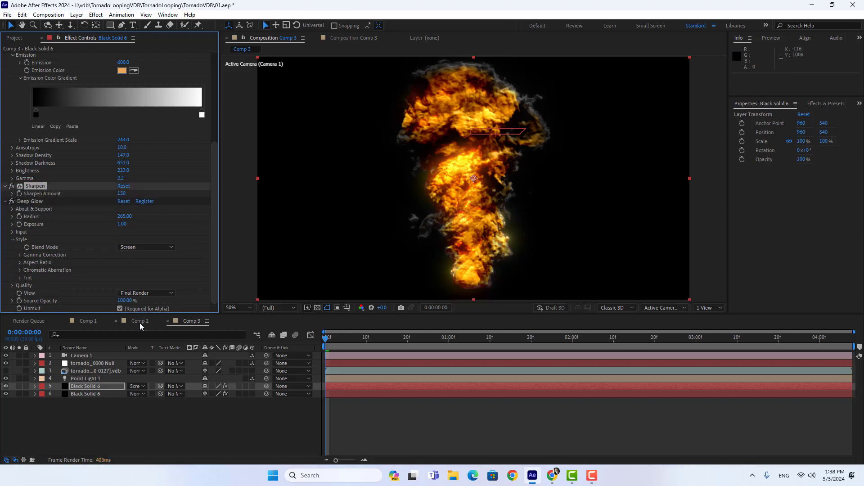
pyautogui.click(90, 393)
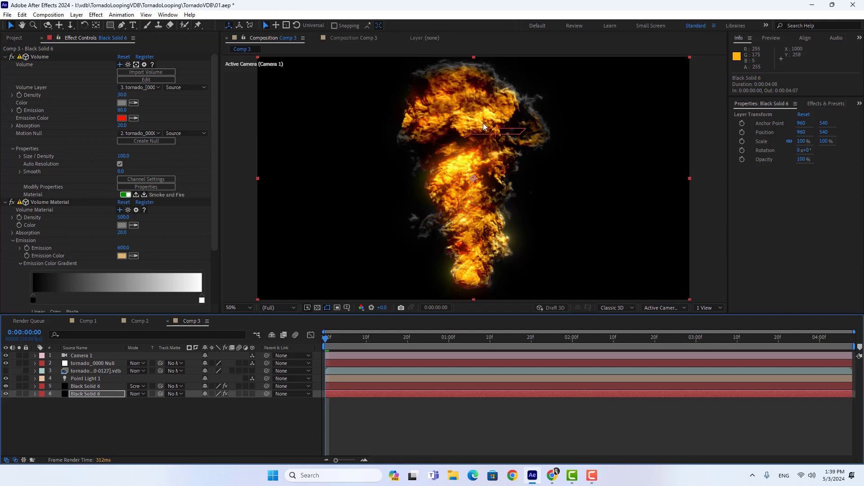
# Step: Scrub Comp 3 to frame 26 and orbit the camera around the tornado
pyautogui.moveTo(370, 338); pyautogui.dragTo(436, 333)
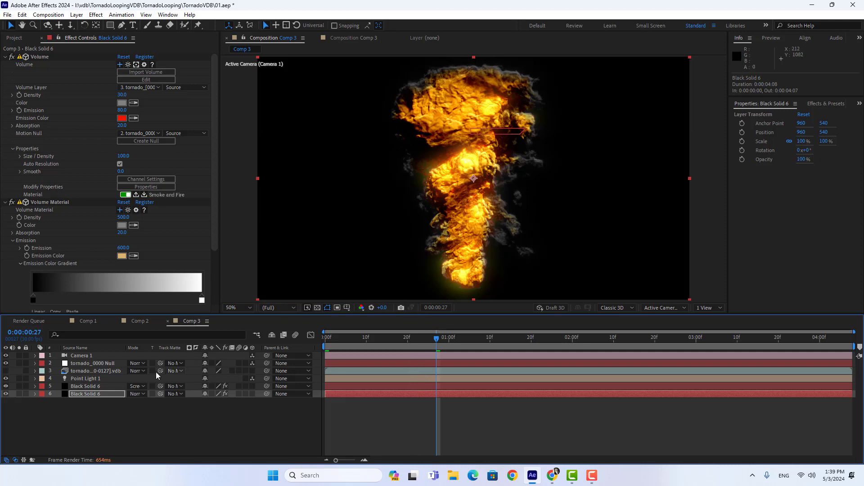
pyautogui.click(90, 379)
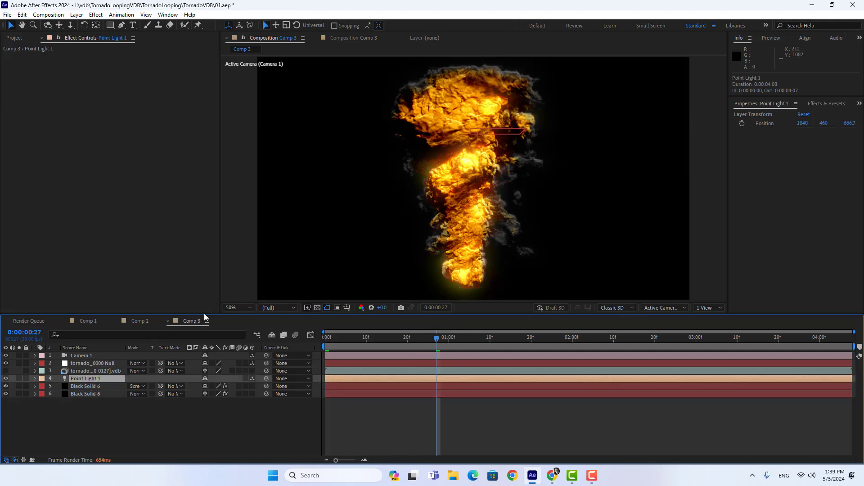
pyautogui.click(47, 25)
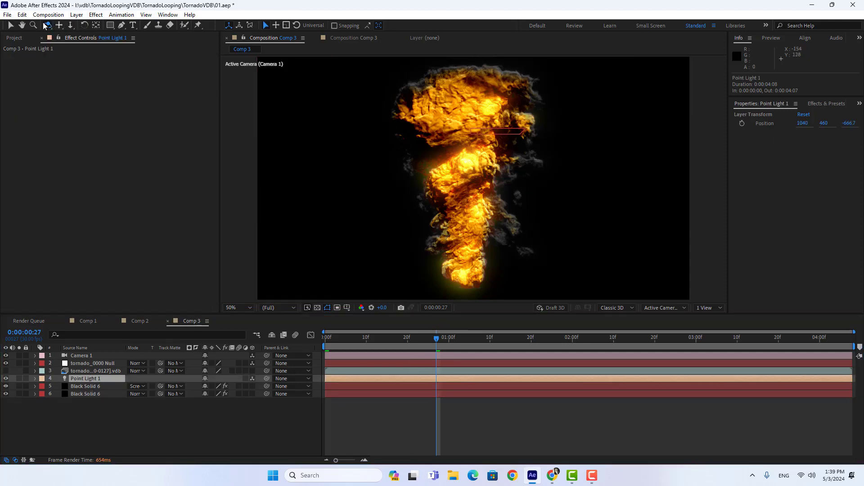
pyautogui.moveTo(466, 165); pyautogui.dragTo(426, 170)
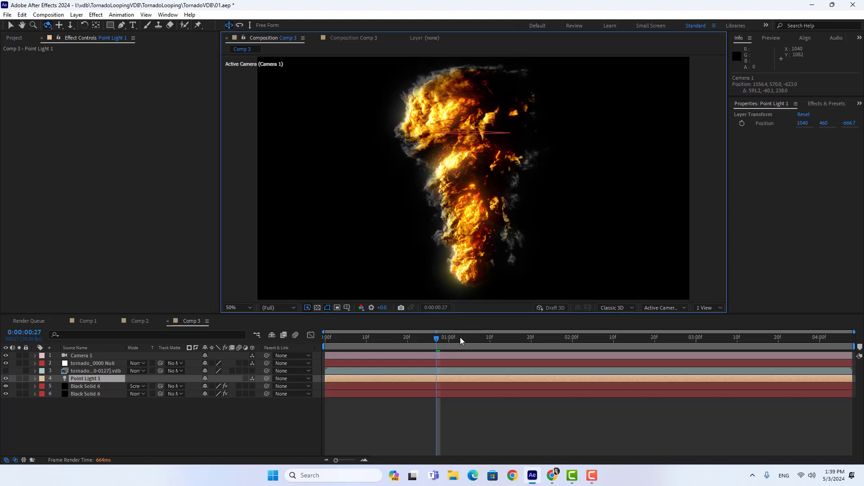
# Step: Jump to 1 second 14 frames, then switch to Comp 1 and play its preview
pyautogui.click(506, 338)
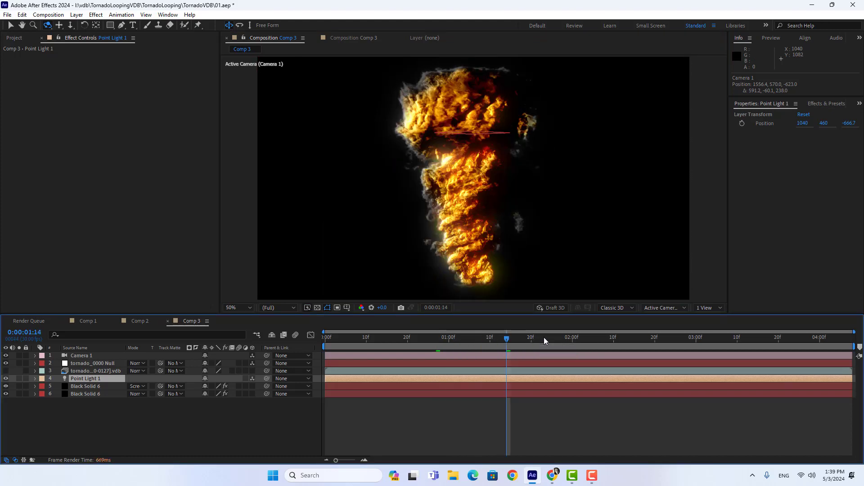
pyautogui.hotkey('shift', ',')
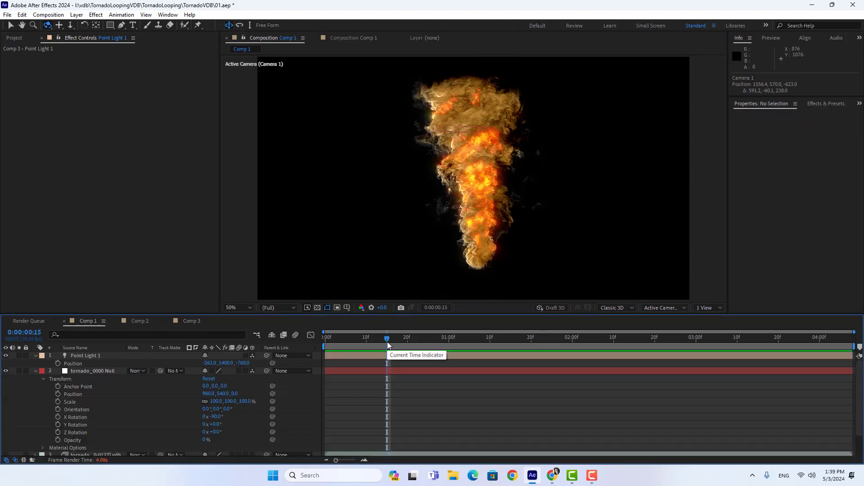
pyautogui.press('space')
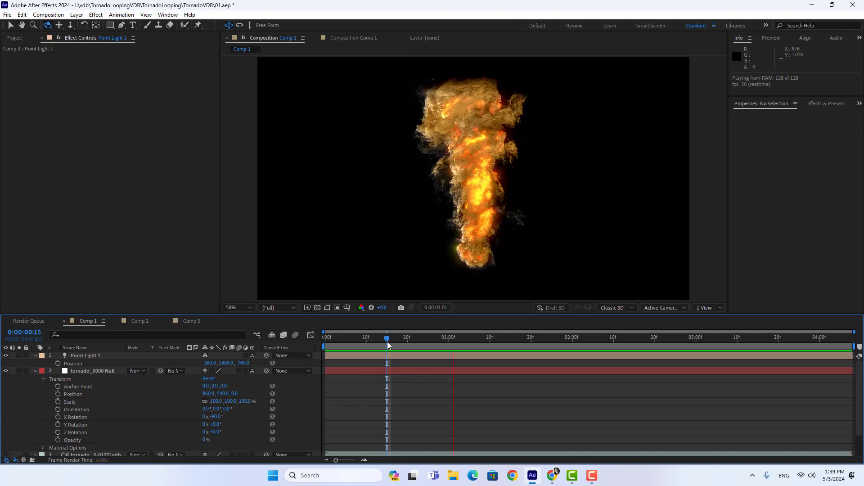